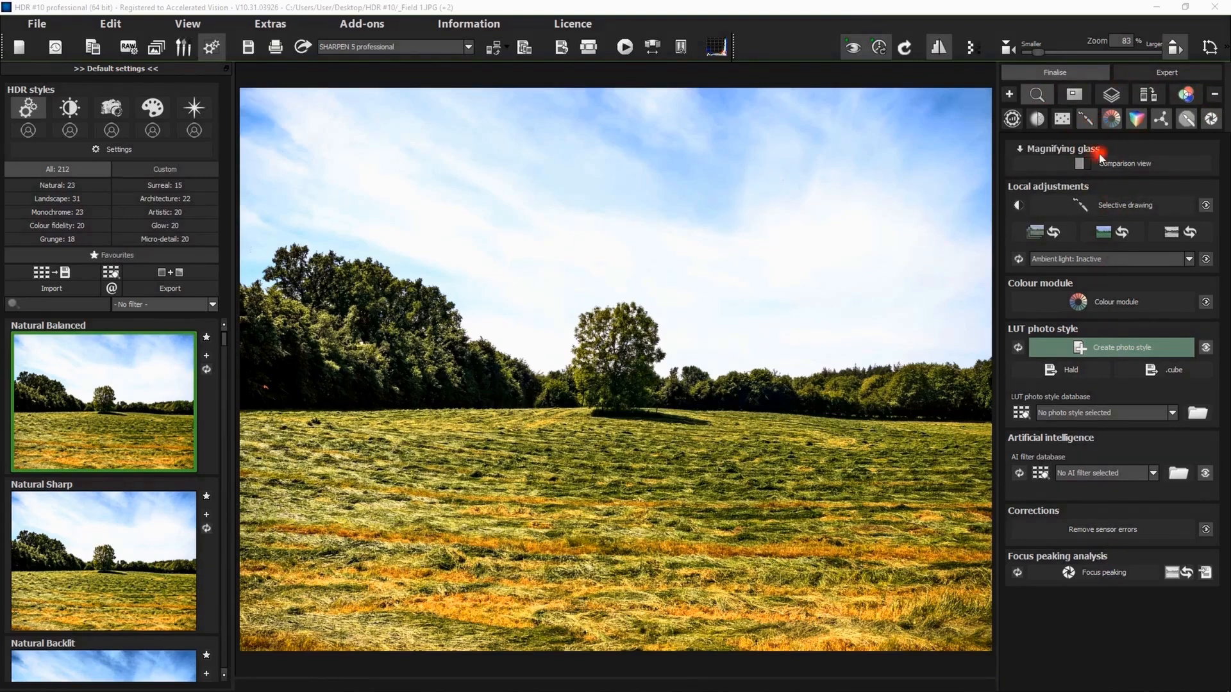
# - Open selective drawing for the field photo and select the 3D depth map mask
pyautogui.click(1107, 204)
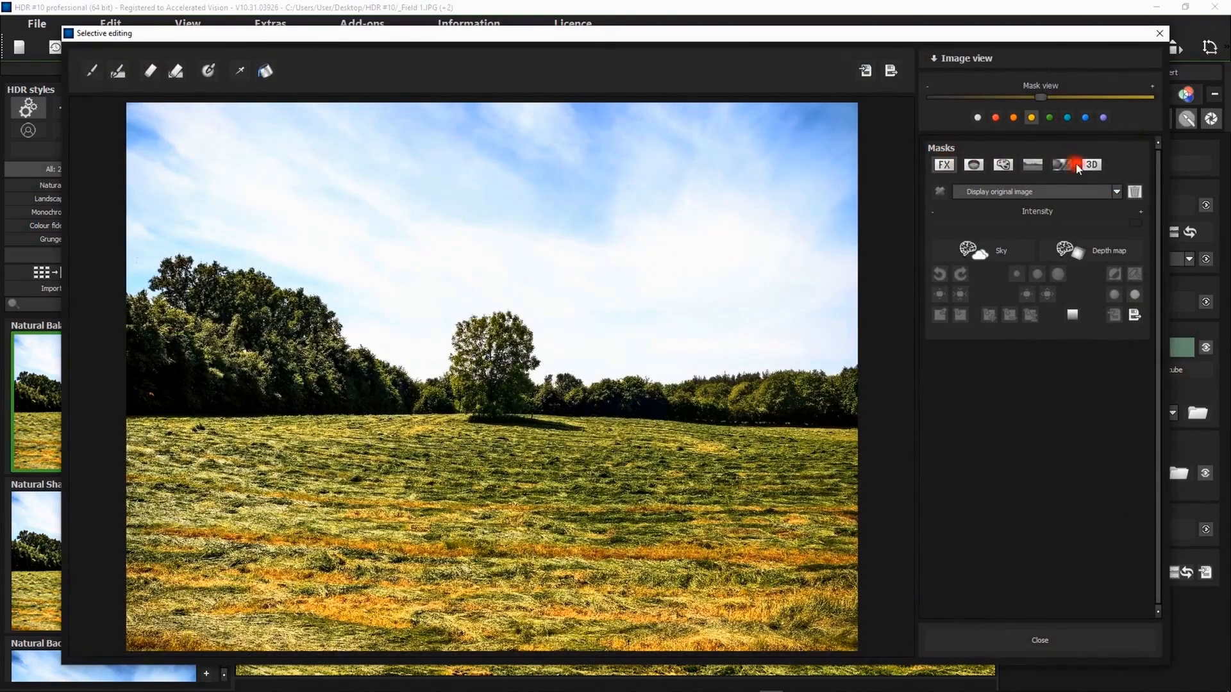
pyautogui.click(1092, 166)
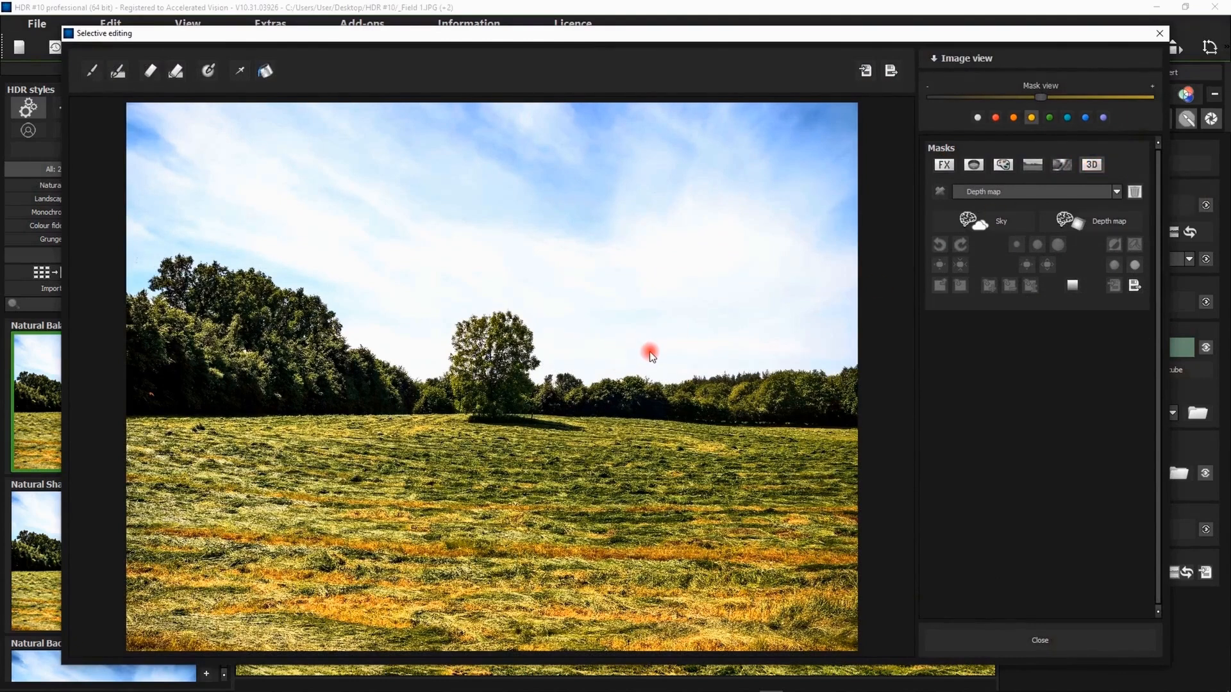
pyautogui.click(942, 192)
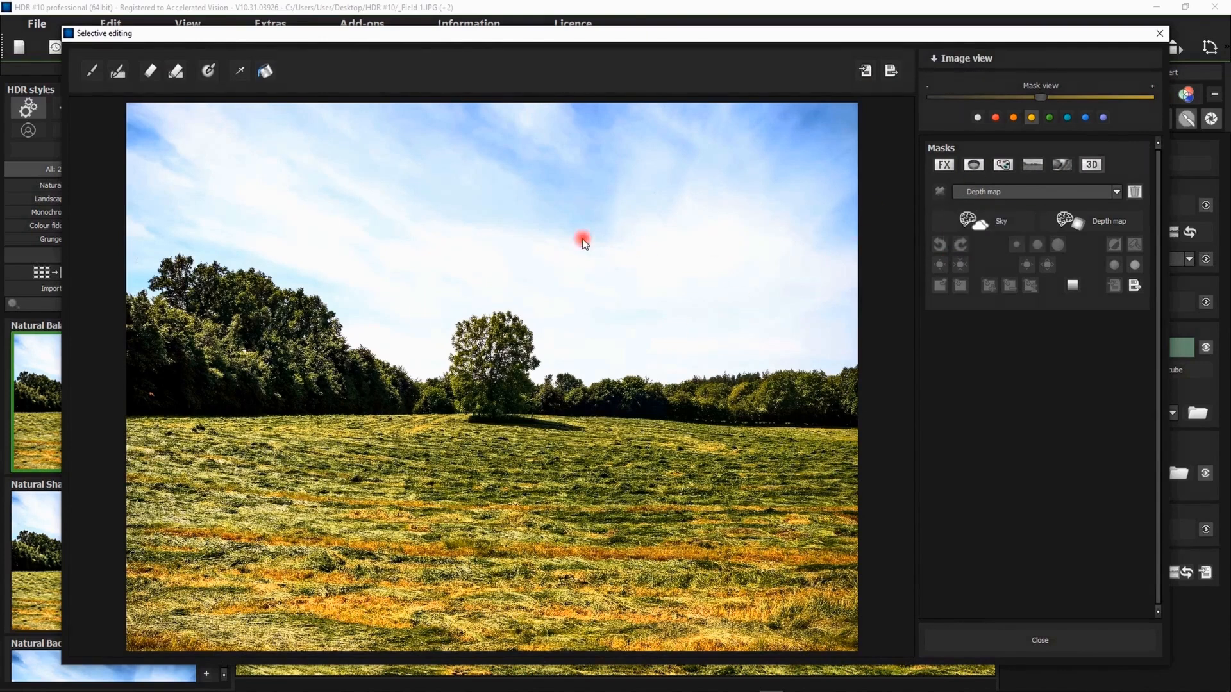
# - Paint the nearest strip of the field into the depth map at size 642, opacity 100% and contours 0%, and display the mask in white
pyautogui.click(117, 70)
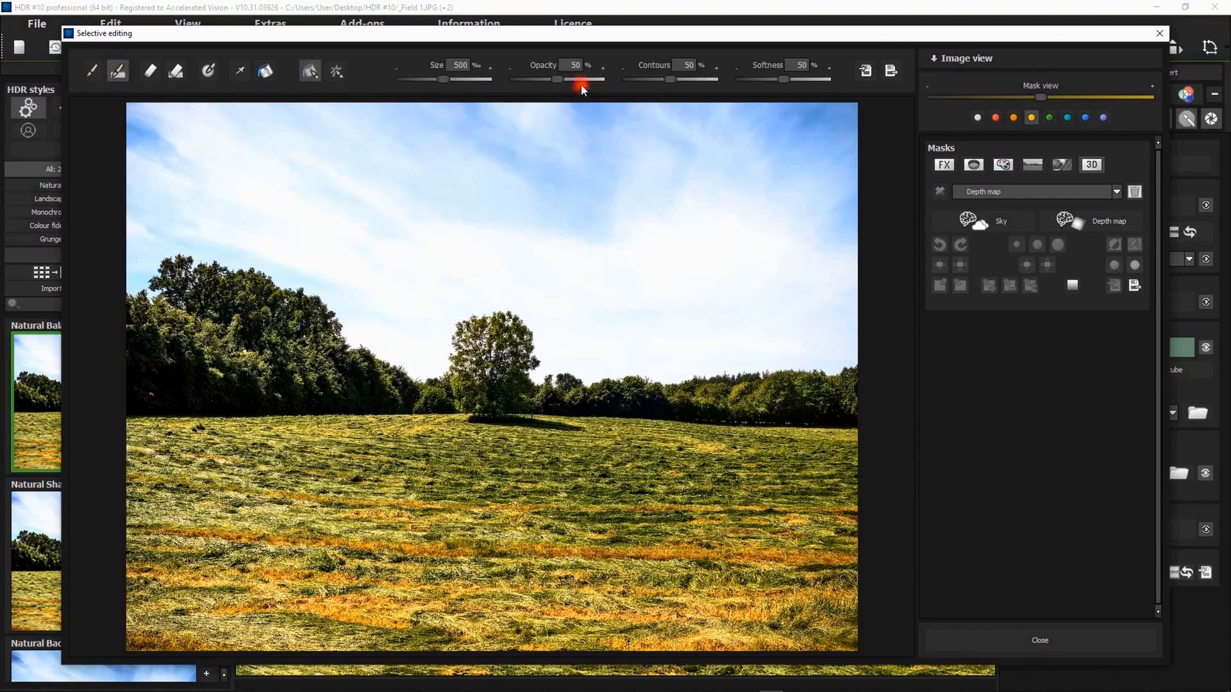
pyautogui.moveTo(557, 79); pyautogui.dragTo(627, 79)
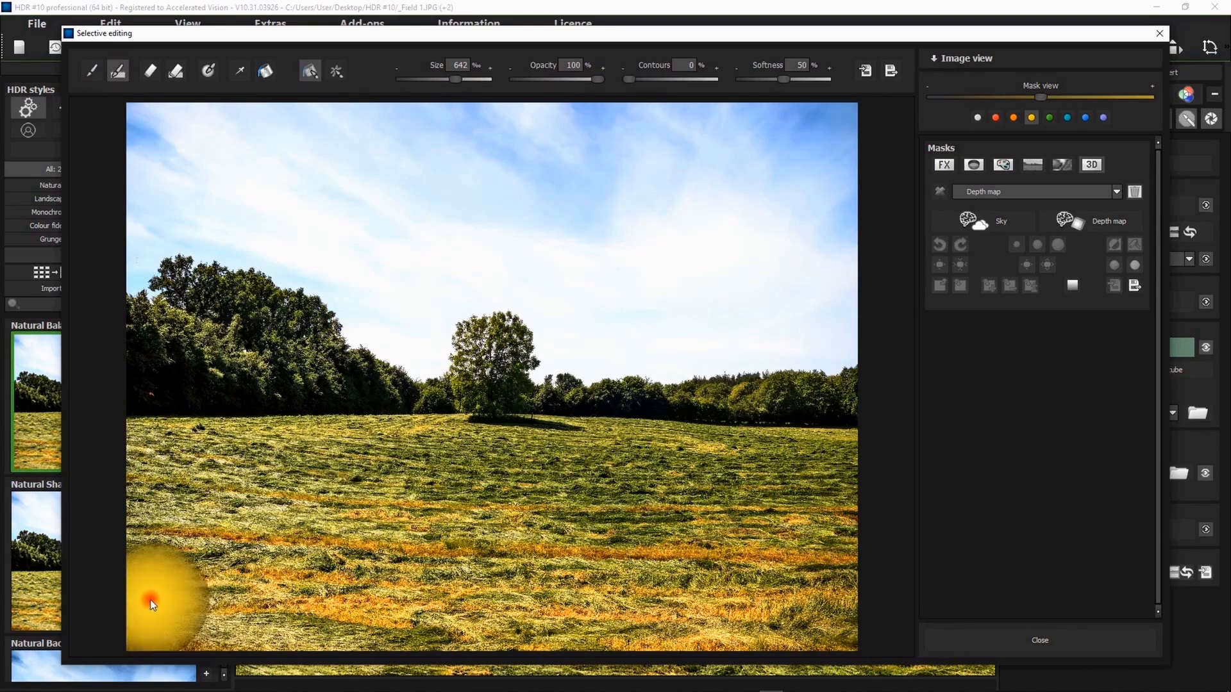
pyautogui.moveTo(141, 610); pyautogui.dragTo(783, 622)
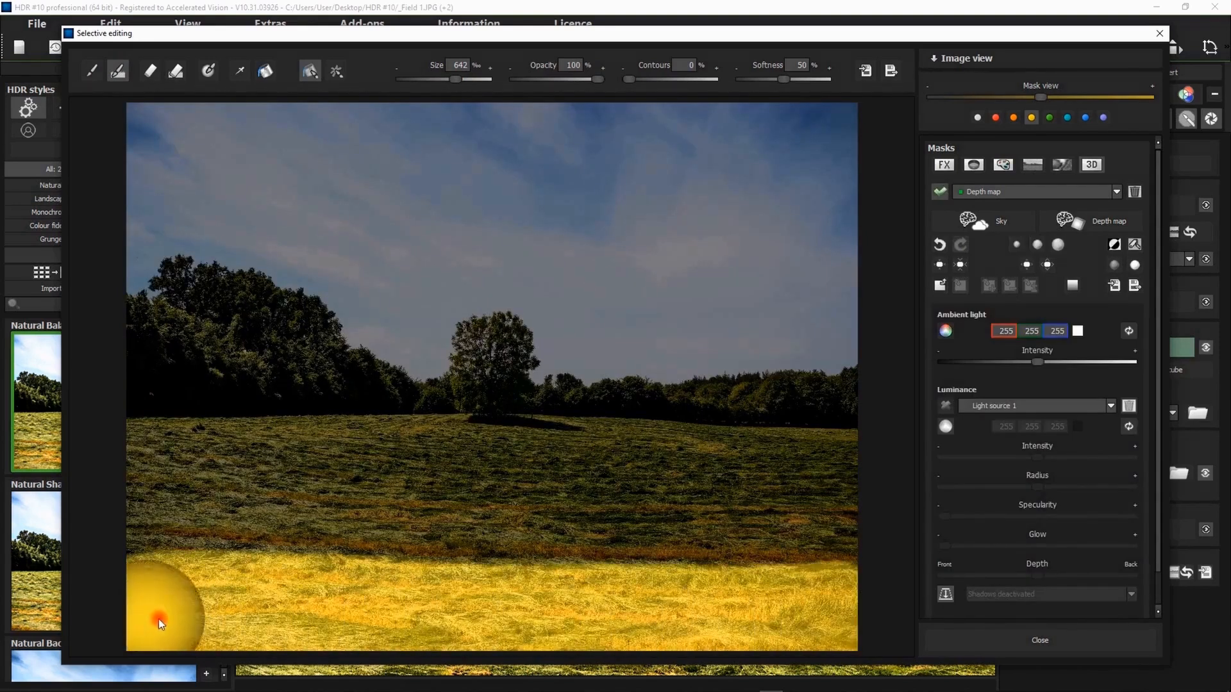
pyautogui.click(977, 117)
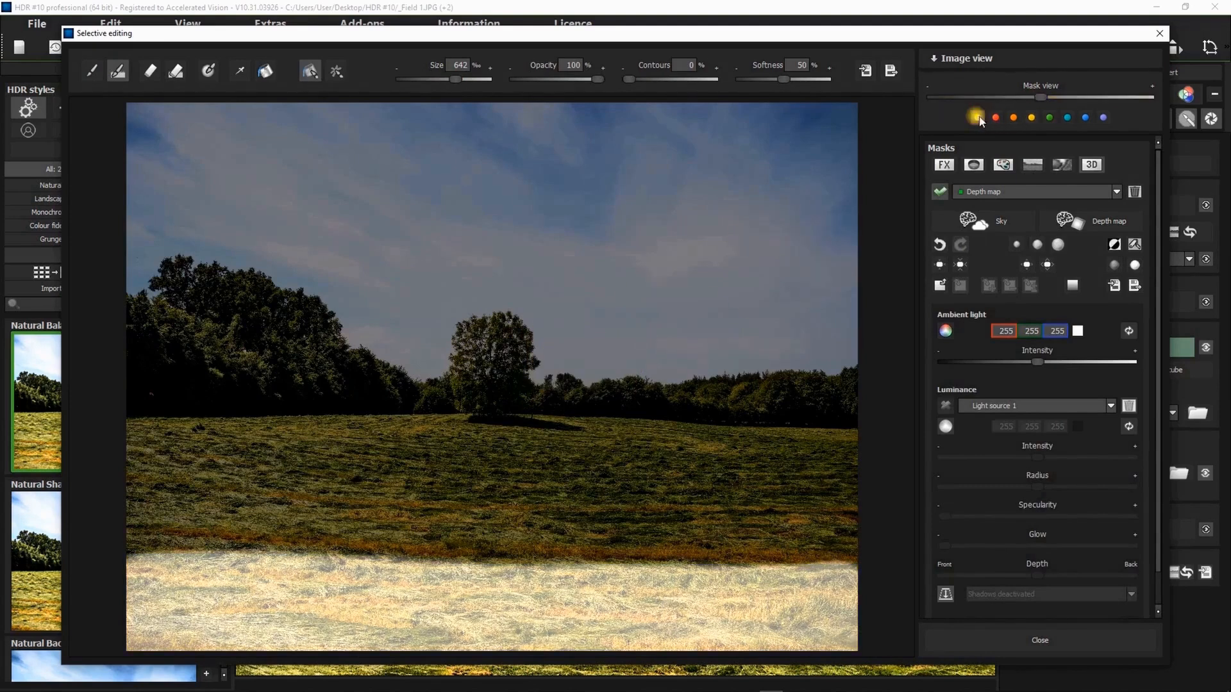
pyautogui.moveTo(1047, 103); pyautogui.dragTo(1089, 99)
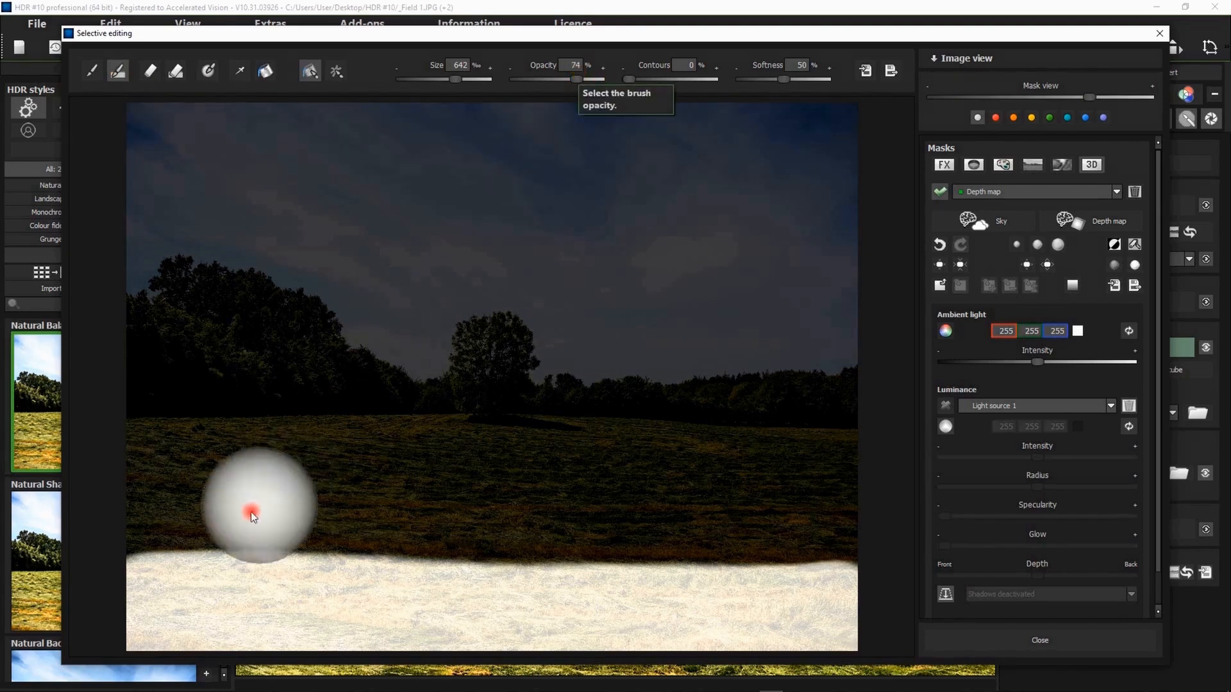
# - Paint the middle strip of the field into the depth map at 74% opacity and the far strip at 50% opacity
pyautogui.click(147, 521)
pyautogui.moveTo(255, 524); pyautogui.dragTo(816, 541)
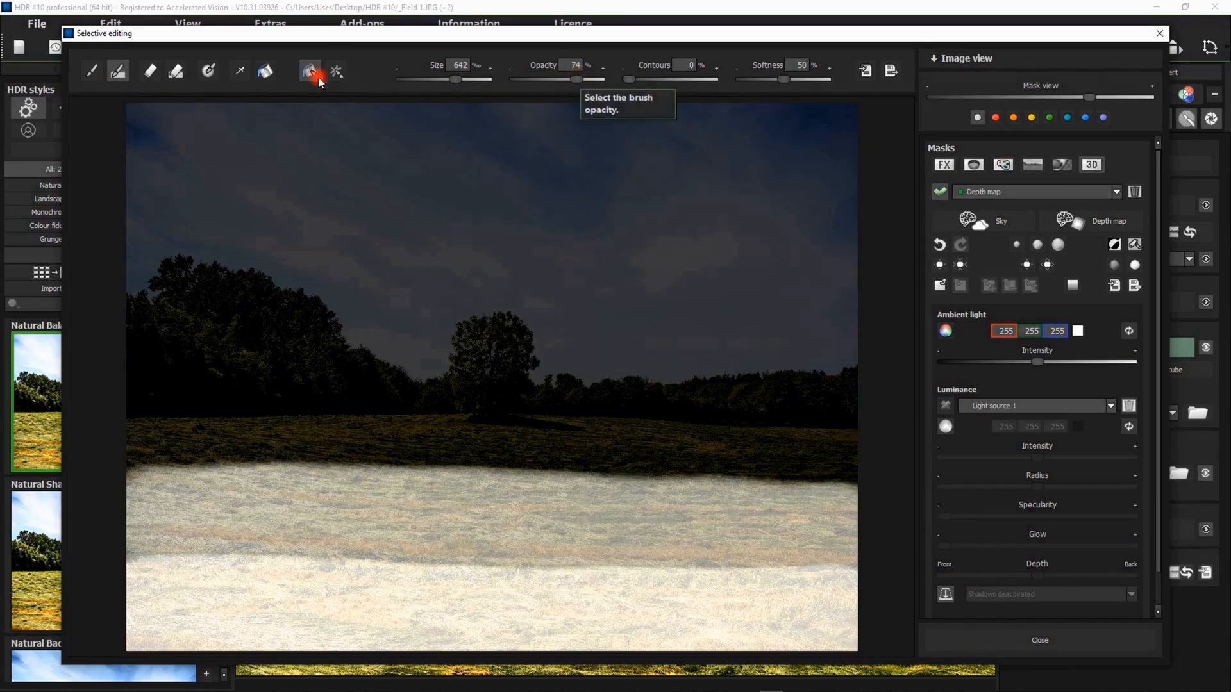
pyautogui.moveTo(577, 84); pyautogui.dragTo(558, 86)
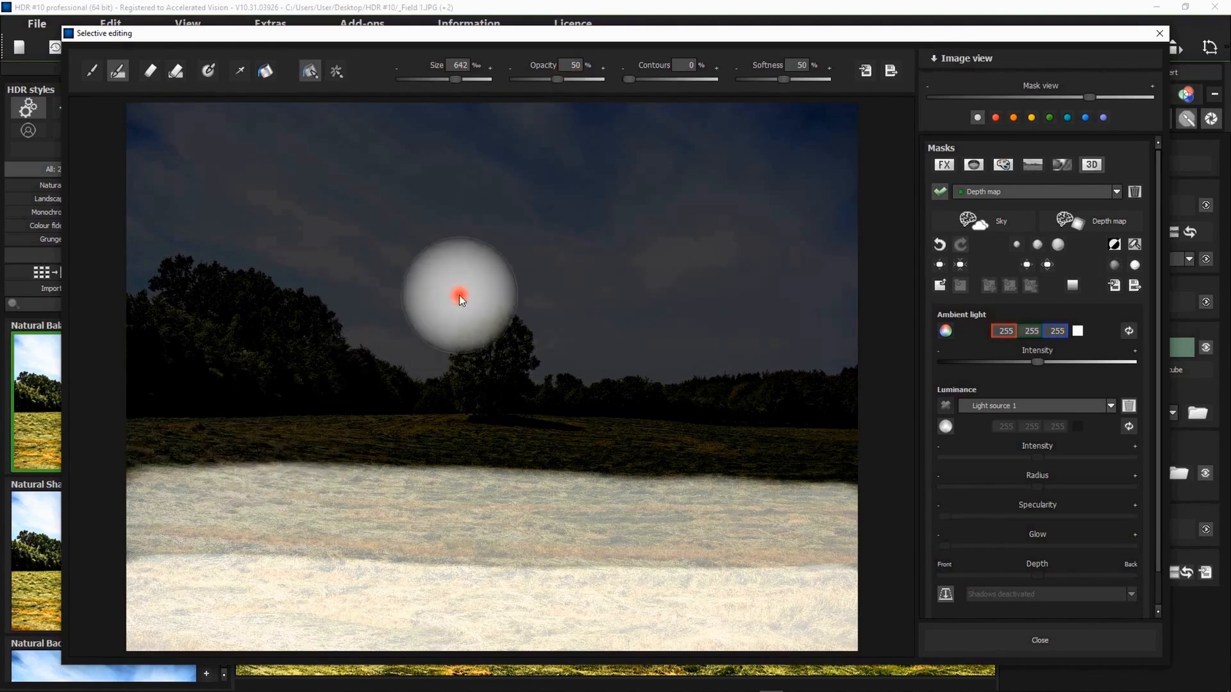
pyautogui.moveTo(154, 463); pyautogui.dragTo(840, 481)
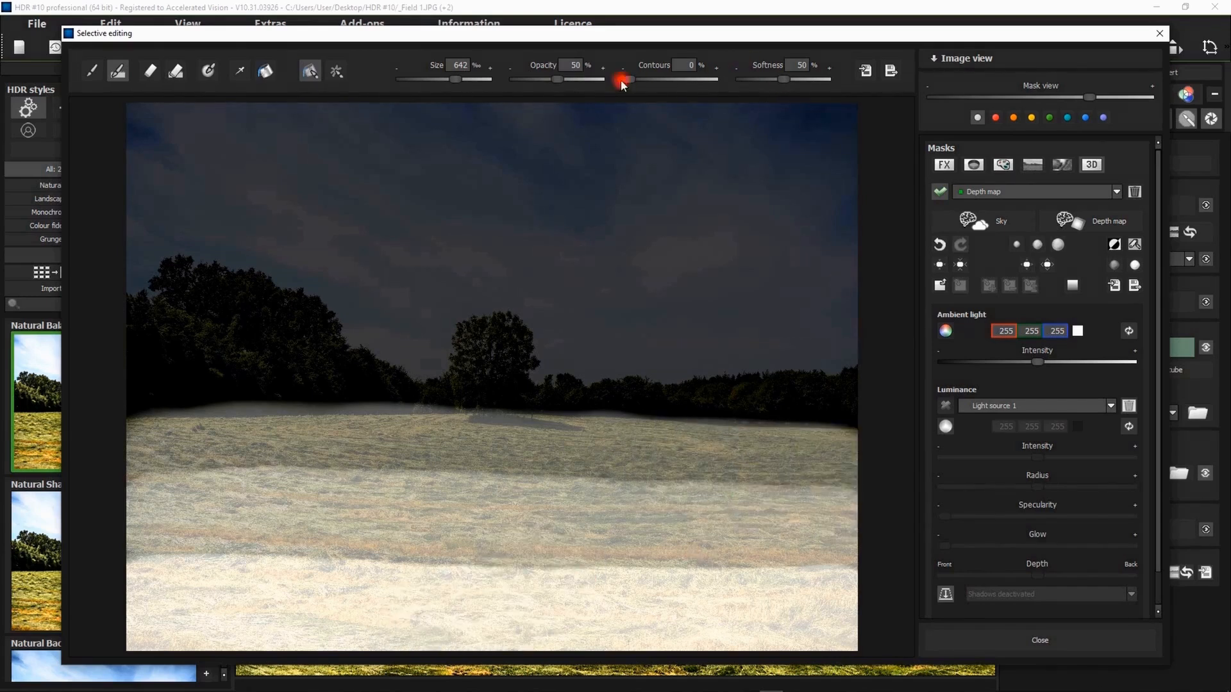
# - Paint the trees and the distant treeline into the depth map with brush size 406 and 23% opacity
pyautogui.moveTo(551, 83); pyautogui.dragTo(538, 85)
pyautogui.moveTo(458, 84); pyautogui.dragTo(435, 83)
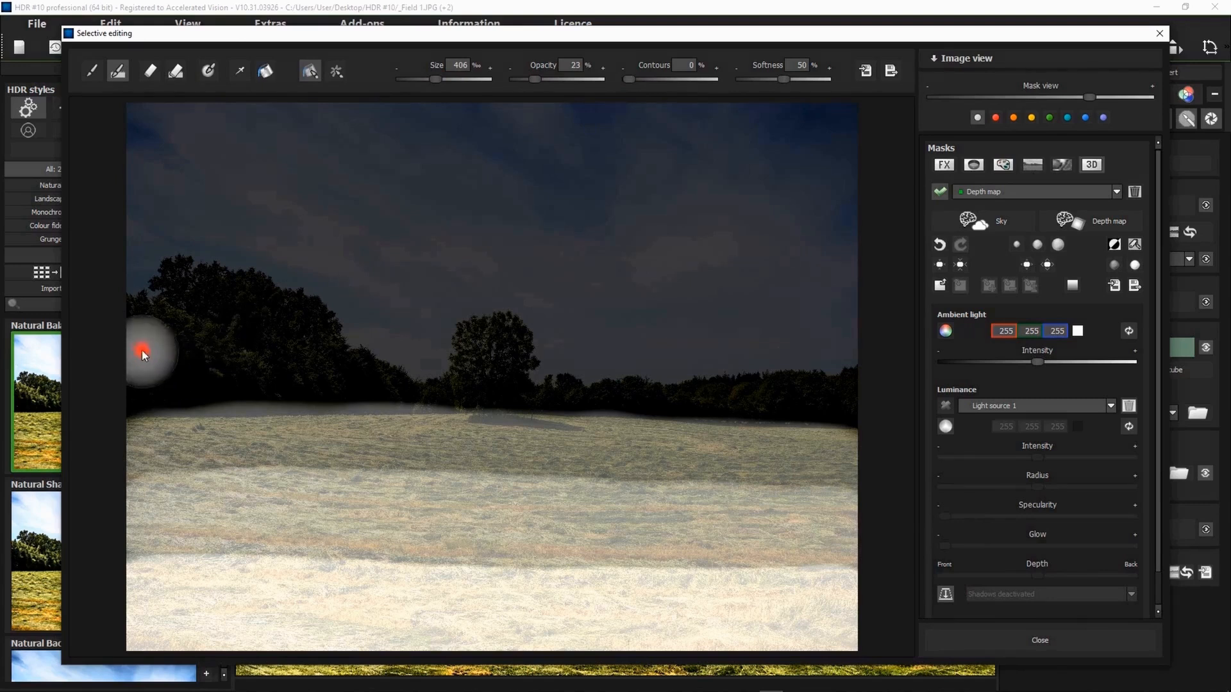
pyautogui.moveTo(141, 341)
pyautogui.mouseDown()
pyautogui.moveTo(149, 387)
pyautogui.moveTo(244, 383)
pyautogui.mouseUp()
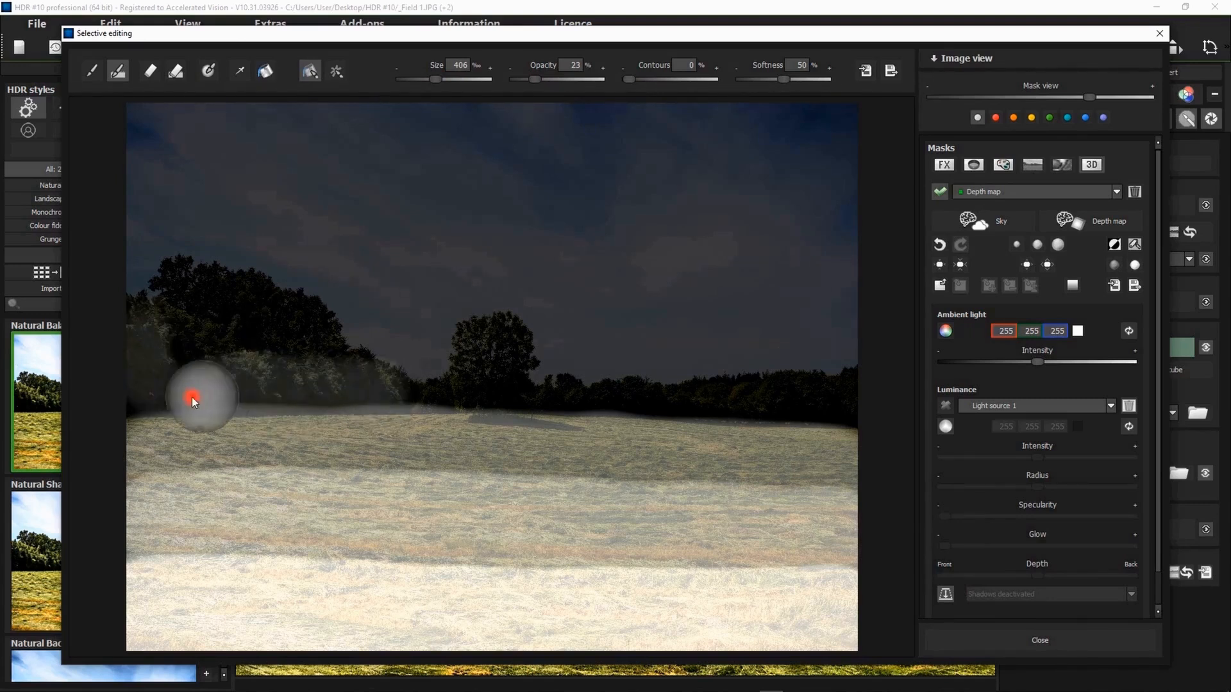
pyautogui.moveTo(187, 291)
pyautogui.mouseDown()
pyautogui.moveTo(315, 332)
pyautogui.moveTo(267, 343)
pyautogui.moveTo(262, 373)
pyautogui.moveTo(364, 392)
pyautogui.moveTo(359, 382)
pyautogui.moveTo(433, 429)
pyautogui.mouseUp()
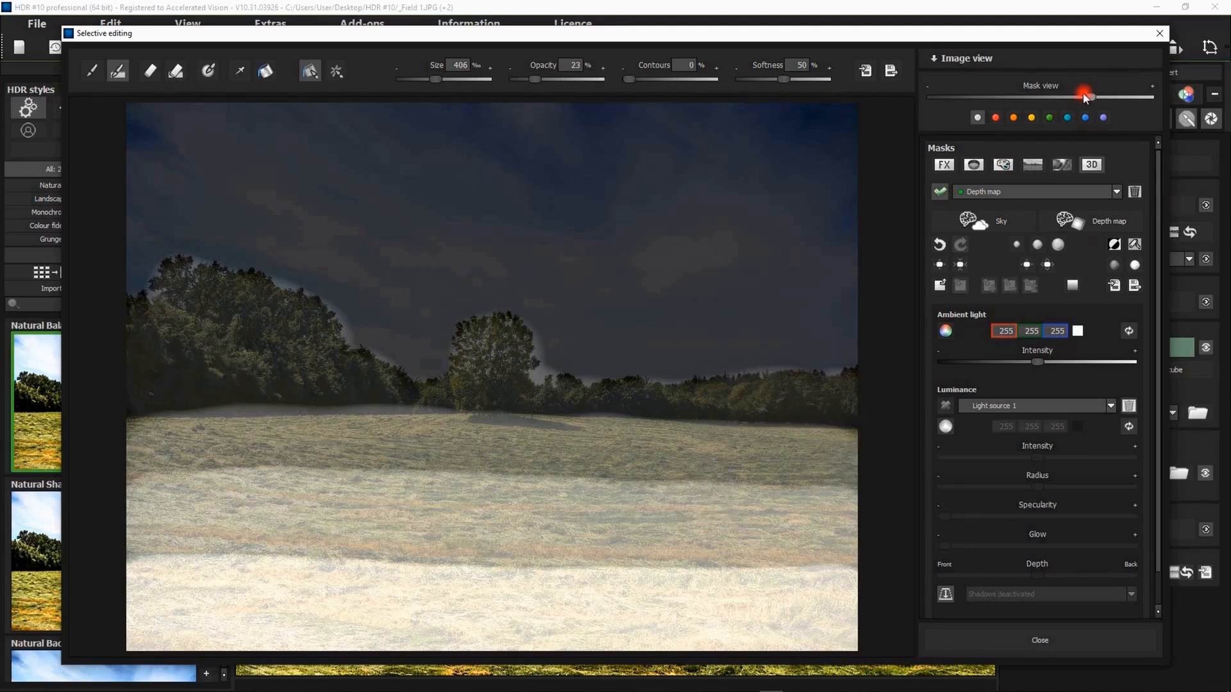
# - Blur the depth map with the strongest softening level and compare its transitions in full mask view
pyautogui.moveTo(1093, 98); pyautogui.dragTo(1148, 100)
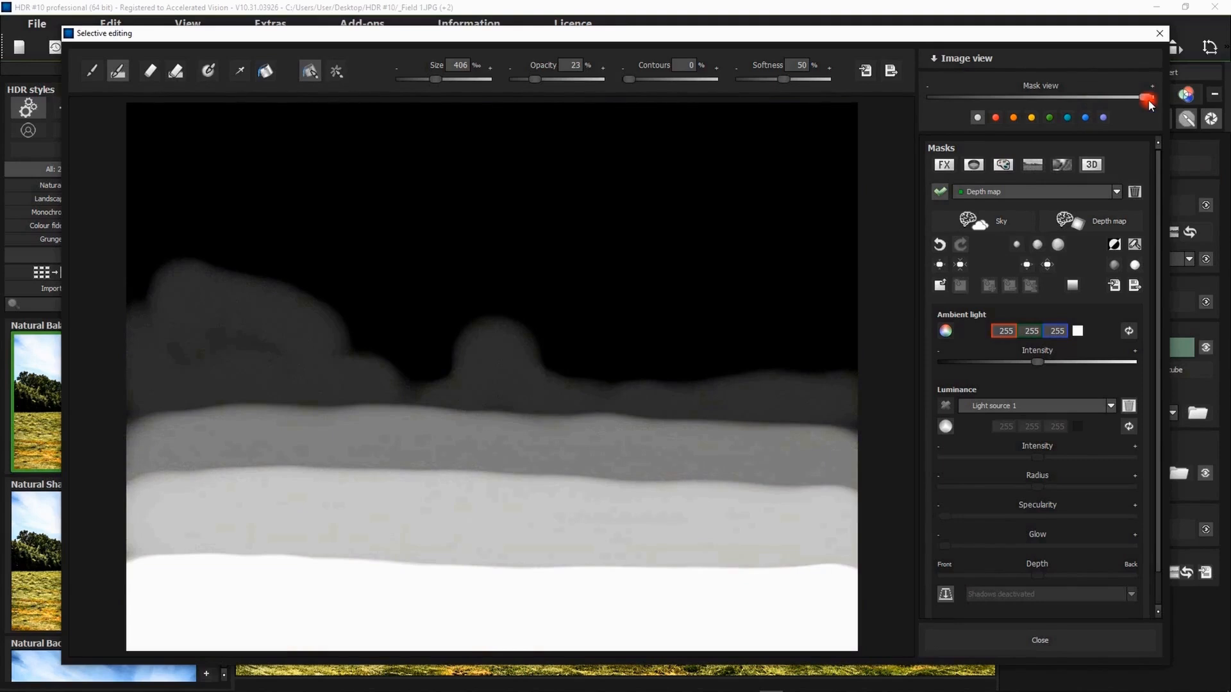
pyautogui.moveTo(1147, 100); pyautogui.dragTo(1091, 99)
pyautogui.click(1057, 246)
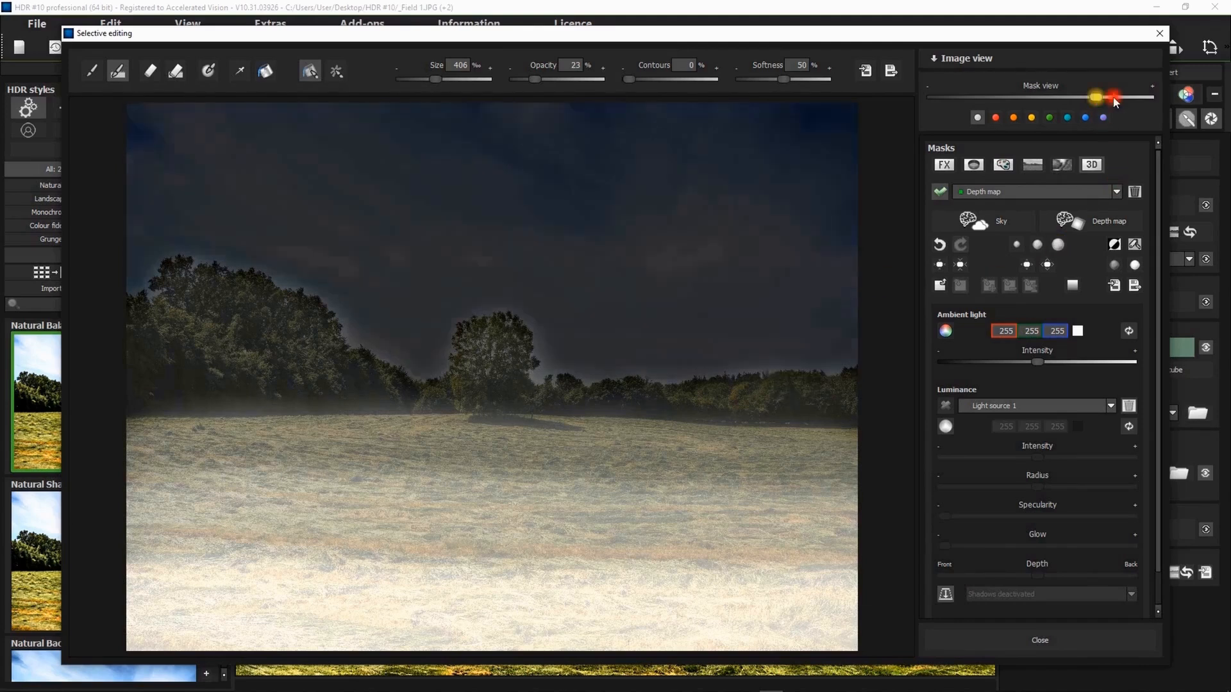
pyautogui.moveTo(1093, 98); pyautogui.dragTo(1174, 101)
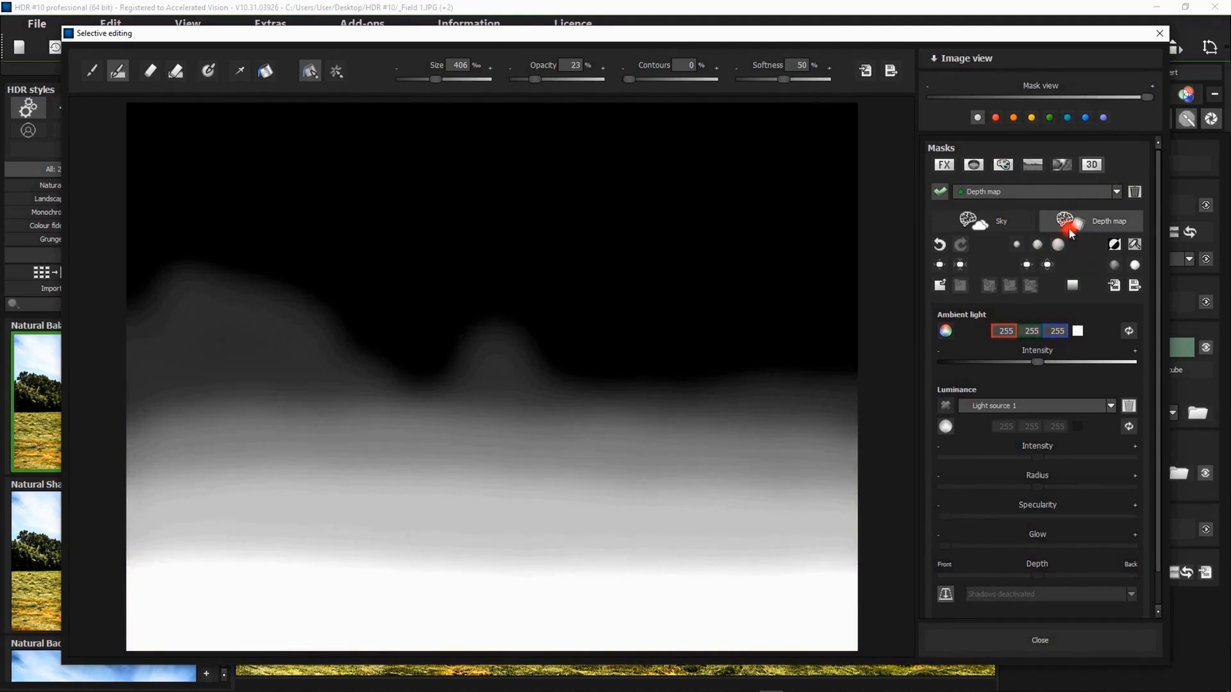
pyautogui.moveTo(1148, 97); pyautogui.dragTo(1090, 97)
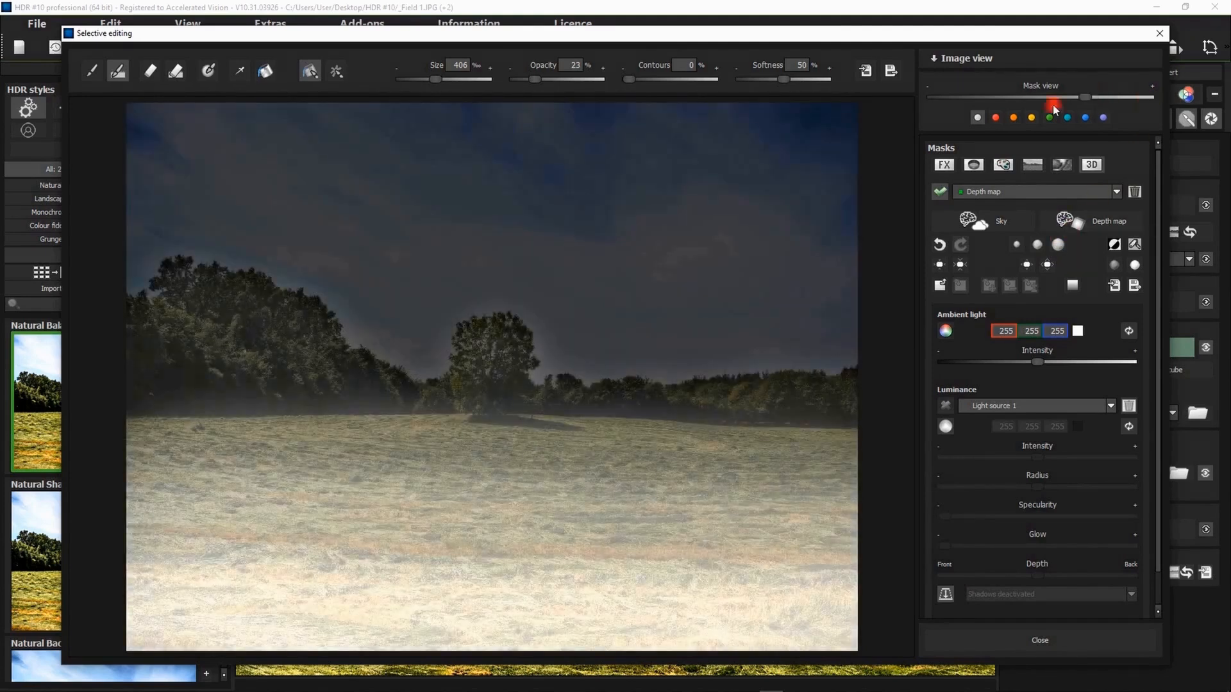
# - Erase the mask's spill into the sky along the treetops with contours at 61%, and check the full mask
pyautogui.click(150, 70)
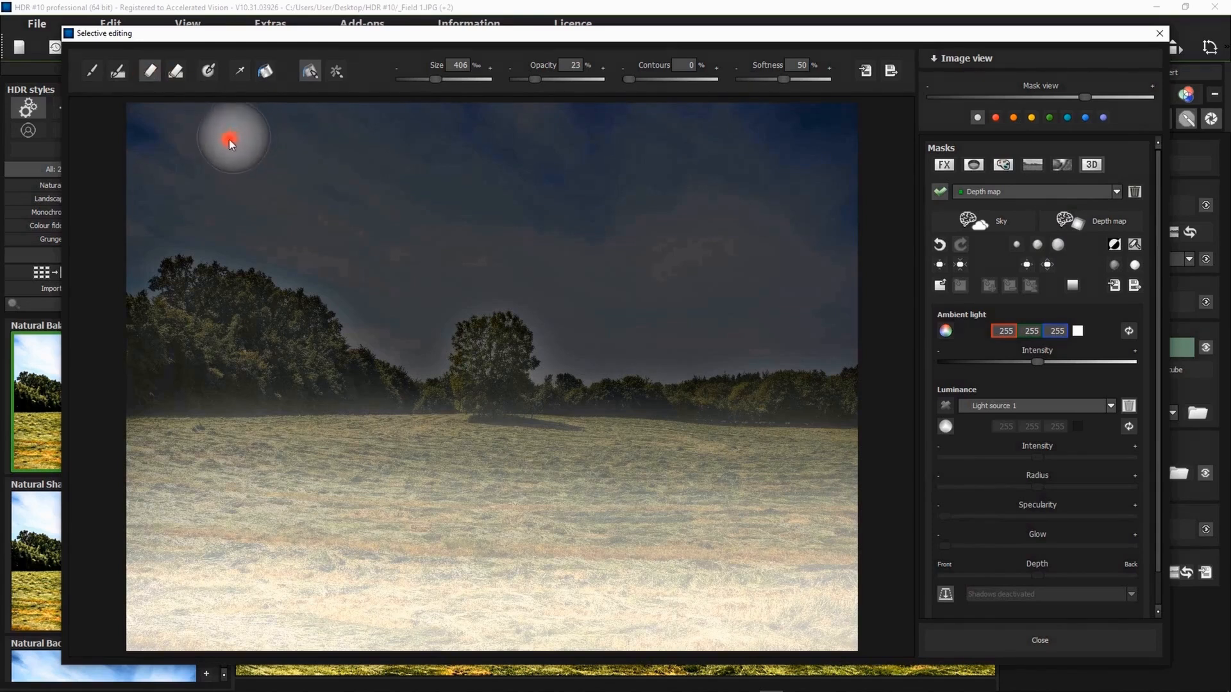
pyautogui.moveTo(629, 79); pyautogui.dragTo(679, 79)
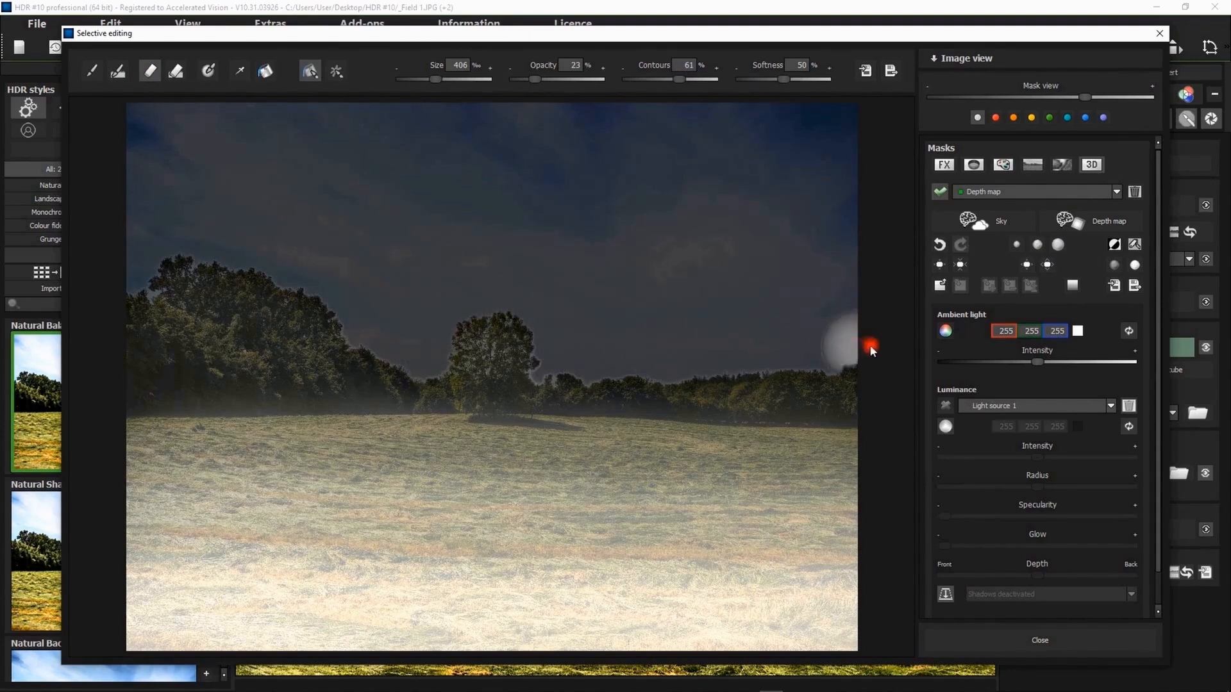
pyautogui.moveTo(1082, 98); pyautogui.dragTo(1147, 97)
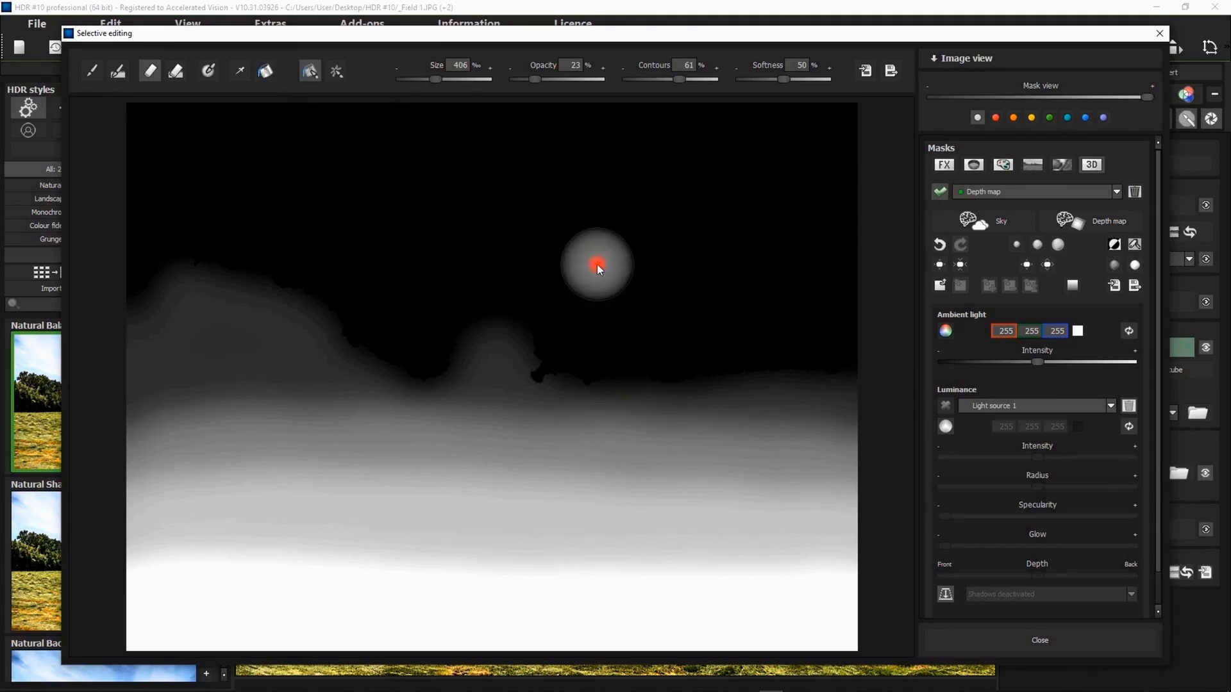
pyautogui.click(148, 75)
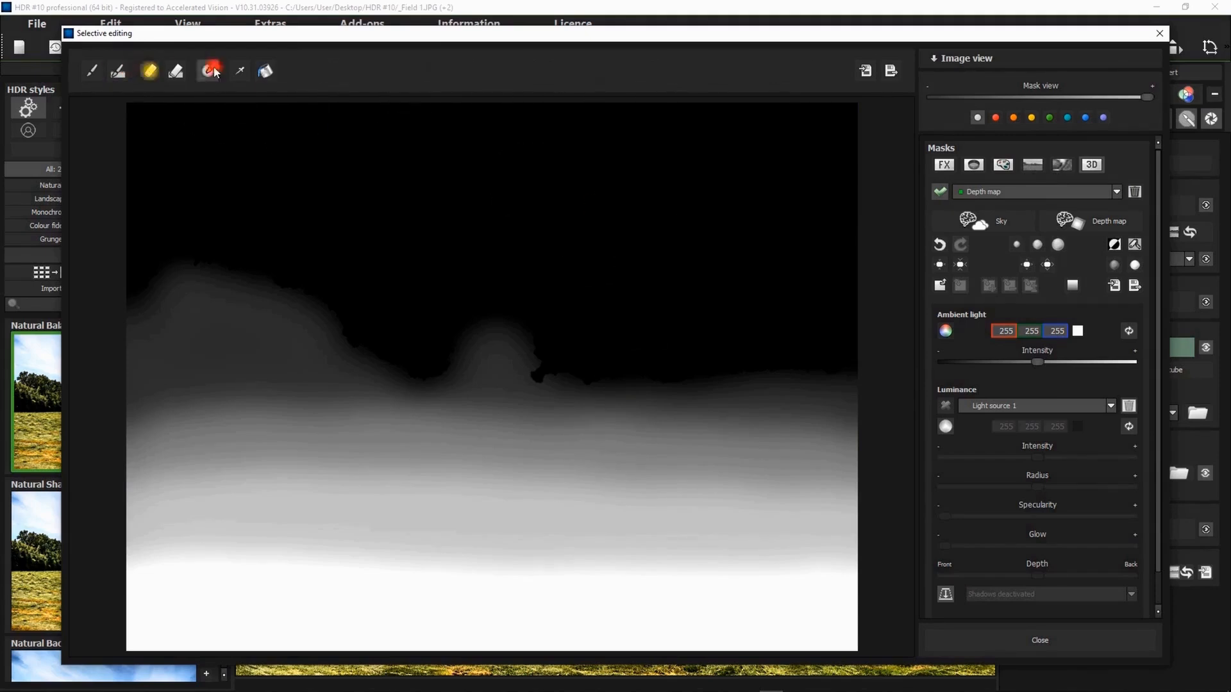
# - Dim the ambient light almost completely with the mask hidden, and activate Light source 1 in the sky beside the lone tree
pyautogui.moveTo(1146, 96); pyautogui.dragTo(917, 96)
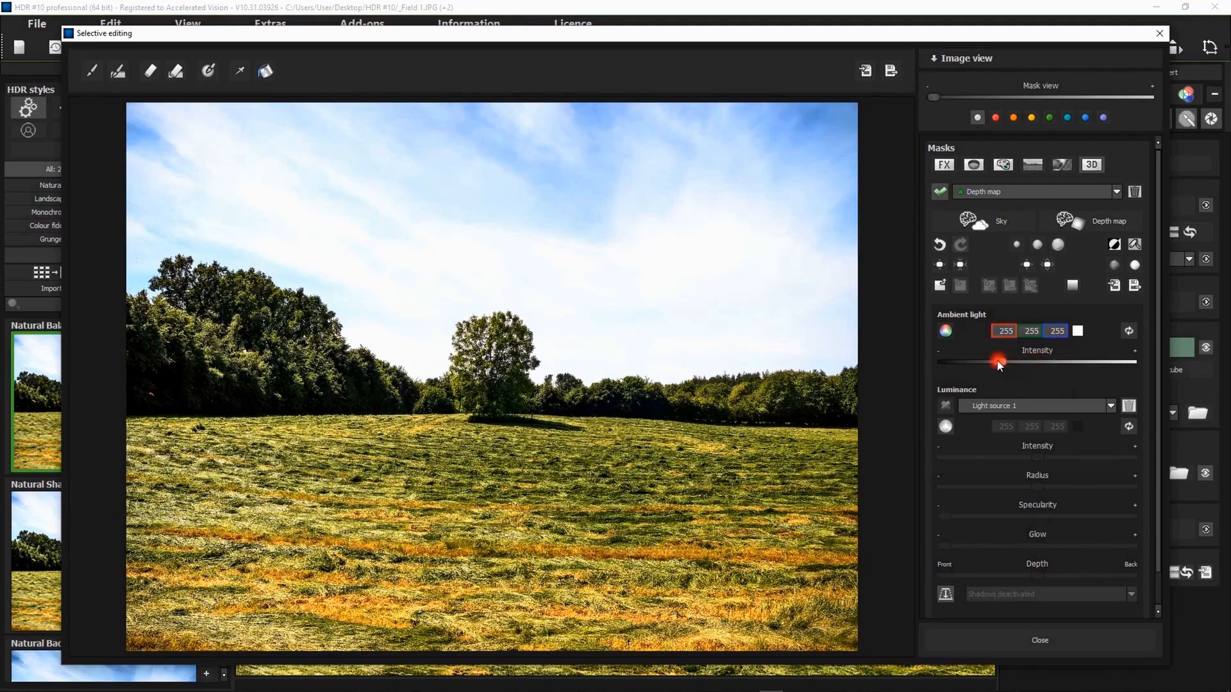
pyautogui.moveTo(998, 364); pyautogui.dragTo(955, 364)
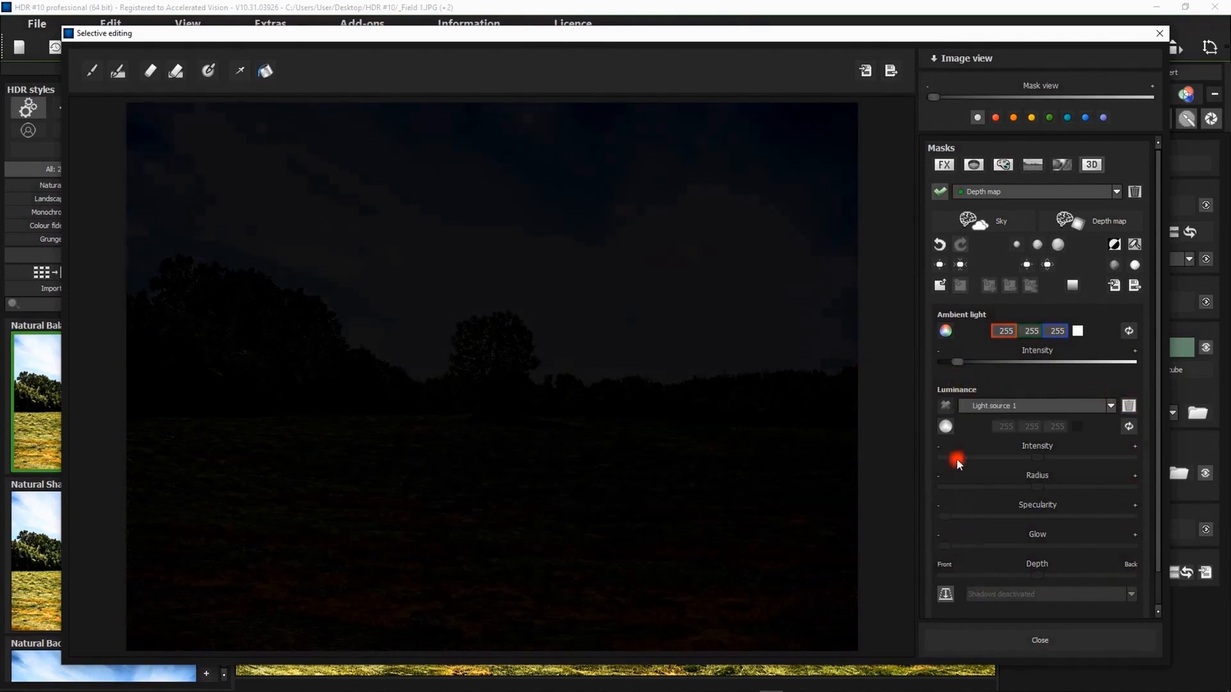
pyautogui.click(949, 408)
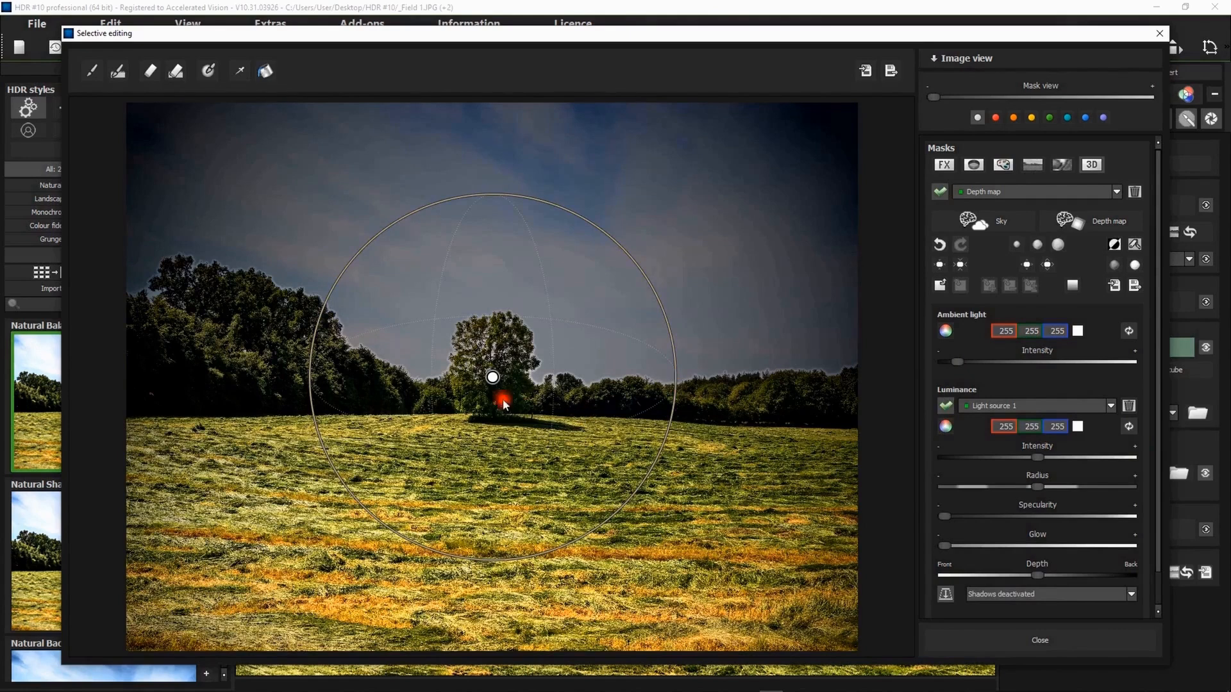
pyautogui.moveTo(492, 377); pyautogui.dragTo(646, 341)
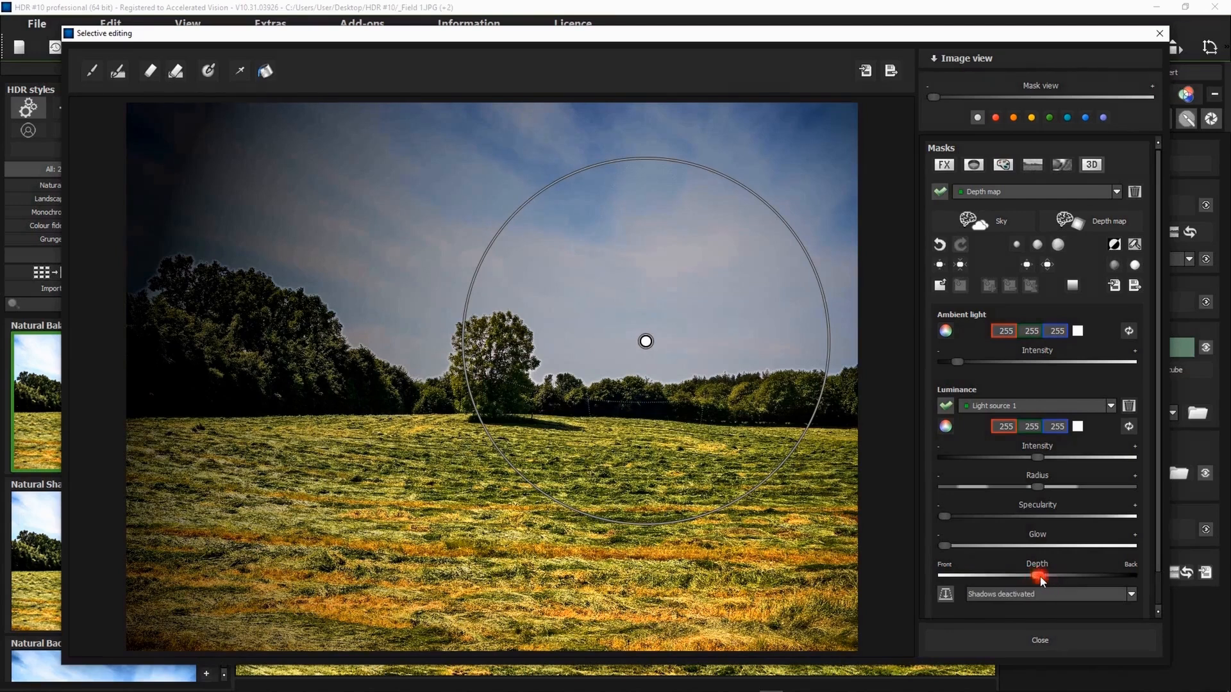
# - Try Light source 1 at different depths between the front and the back of the scene
pyautogui.moveTo(1037, 577); pyautogui.dragTo(945, 575)
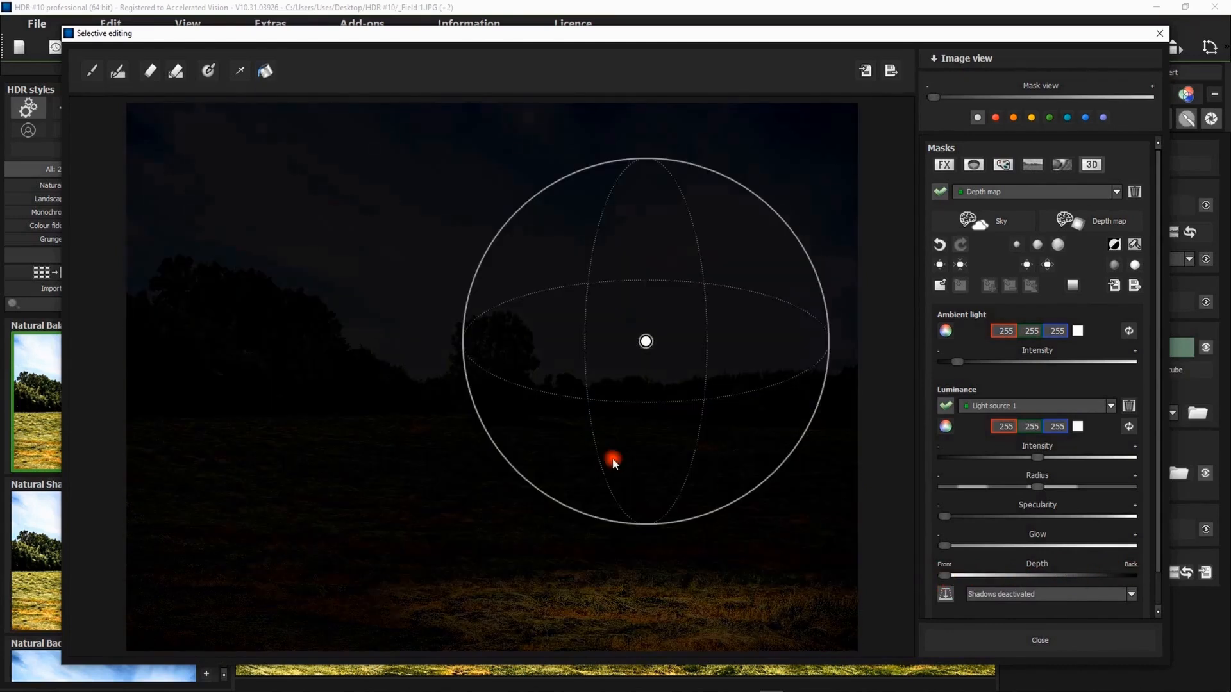
pyautogui.scroll(10, 613, 463)
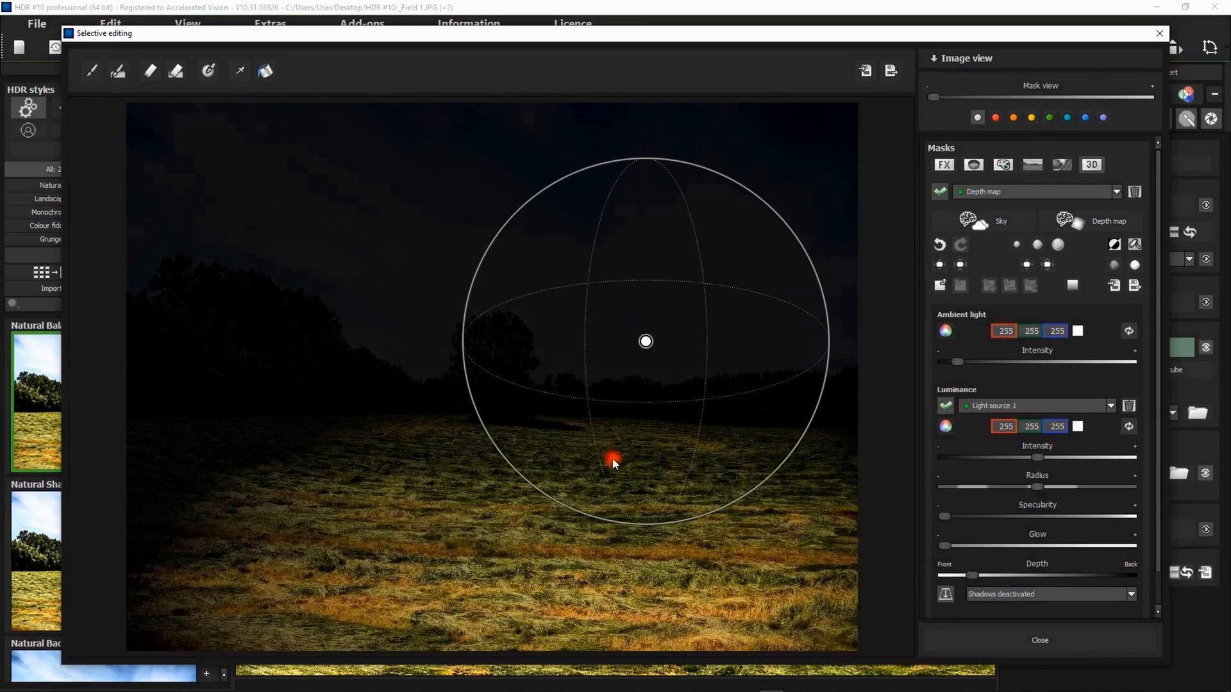
pyautogui.scroll(12, 612, 459)
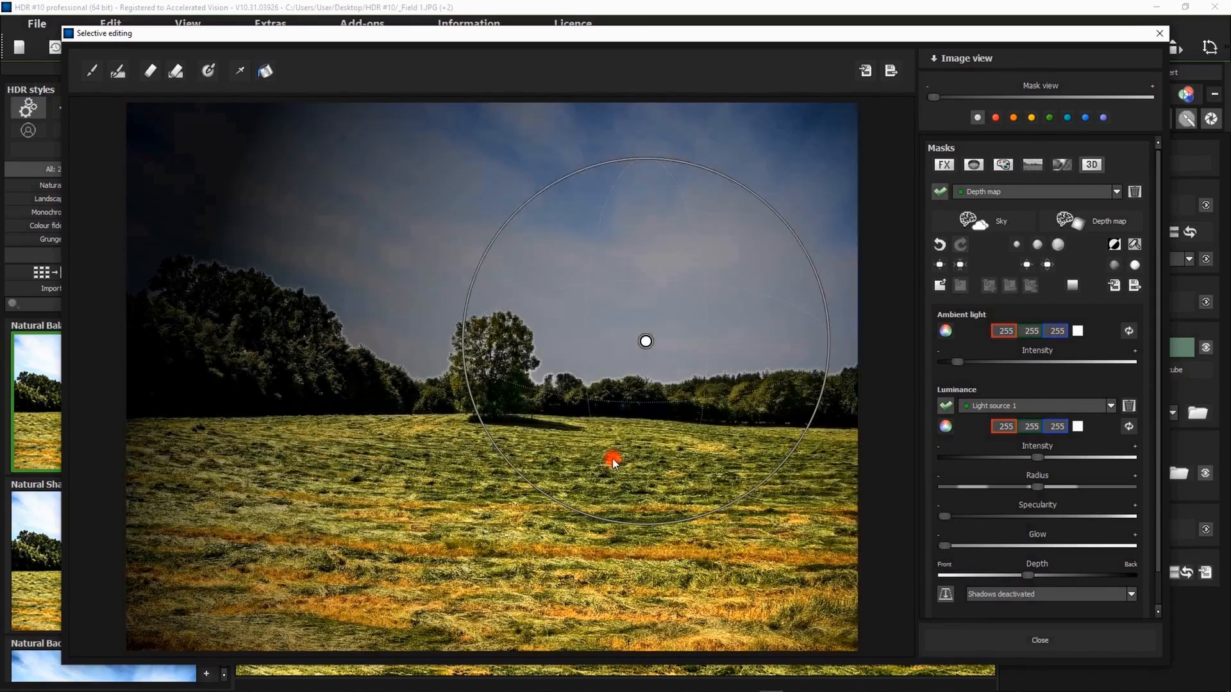
pyautogui.scroll(-20, 613, 459)
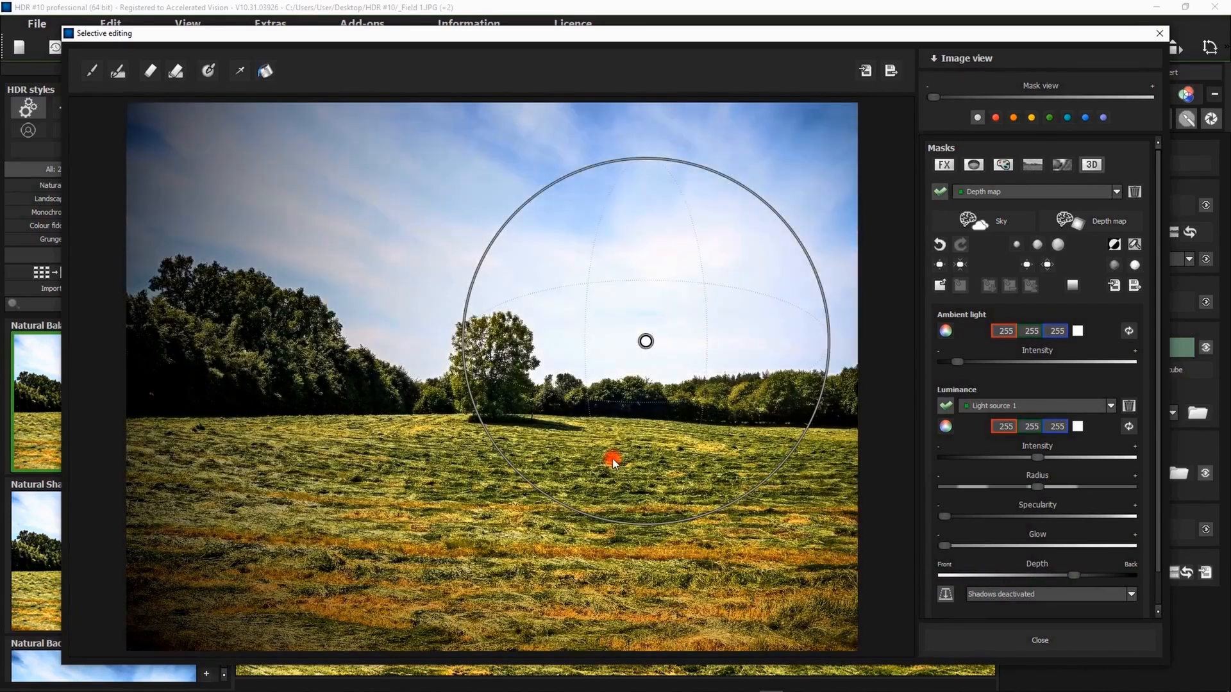
pyautogui.scroll(20, 613, 460)
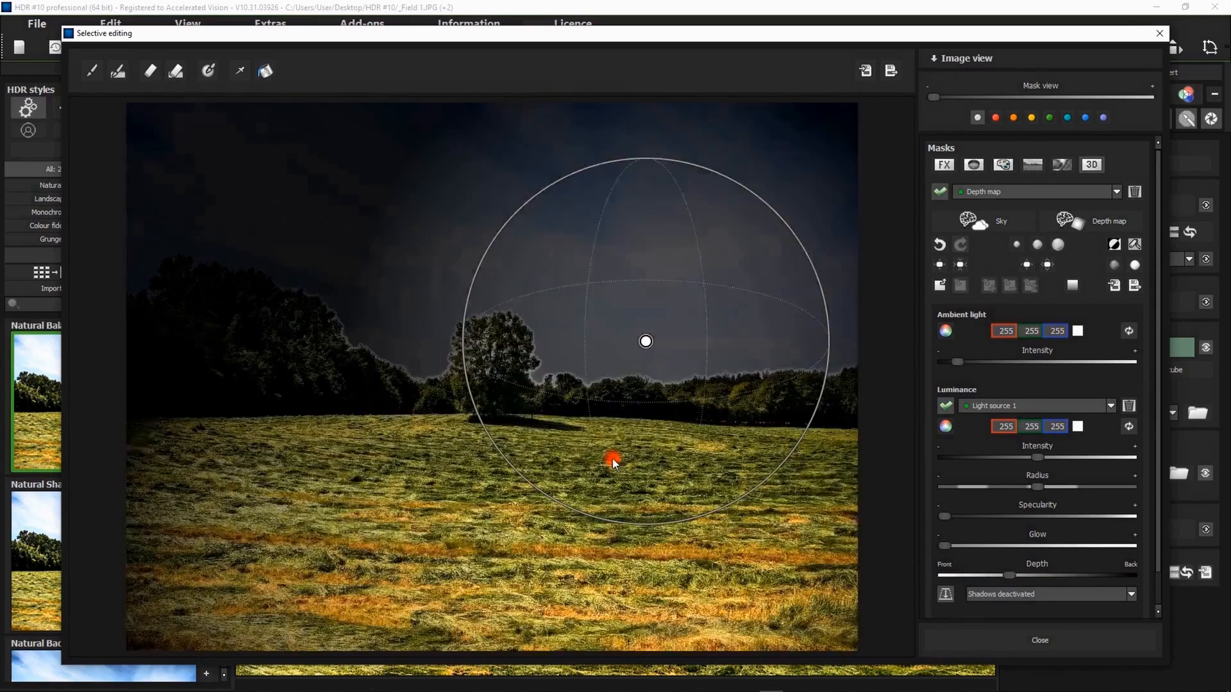
pyautogui.scroll(-20, 613, 460)
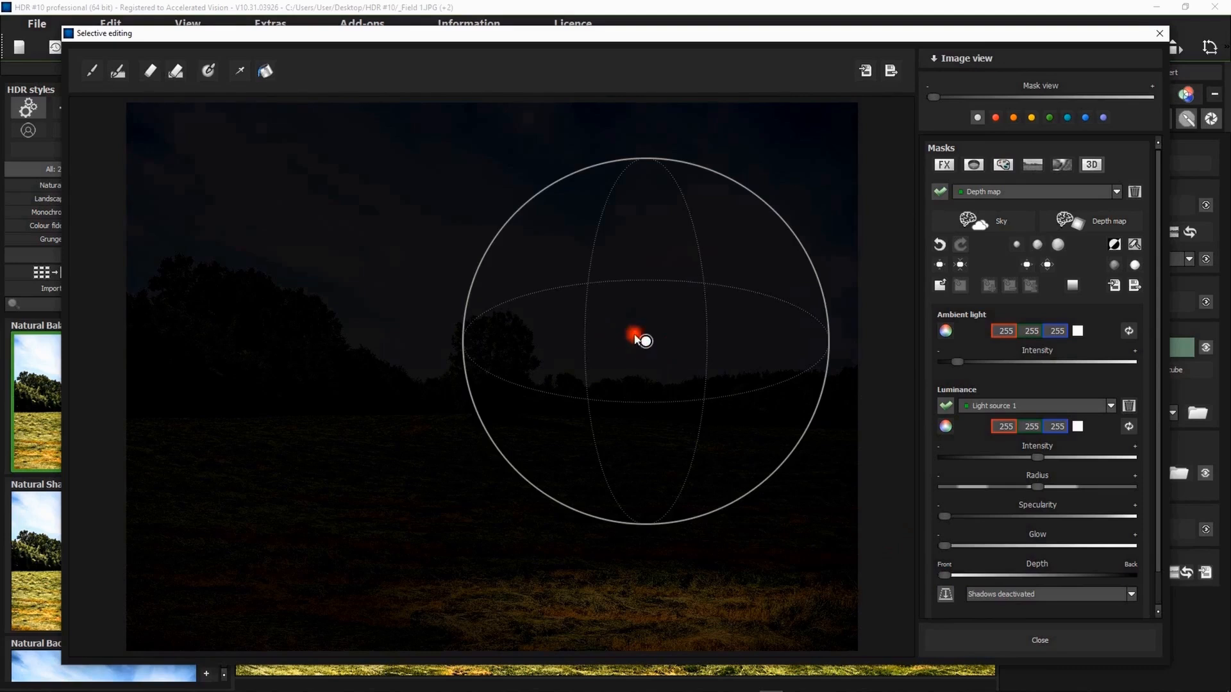
# - Move Light source 1 to the photo's left edge above the trees and set its depth close to the back
pyautogui.moveTo(643, 340); pyautogui.dragTo(137, 207)
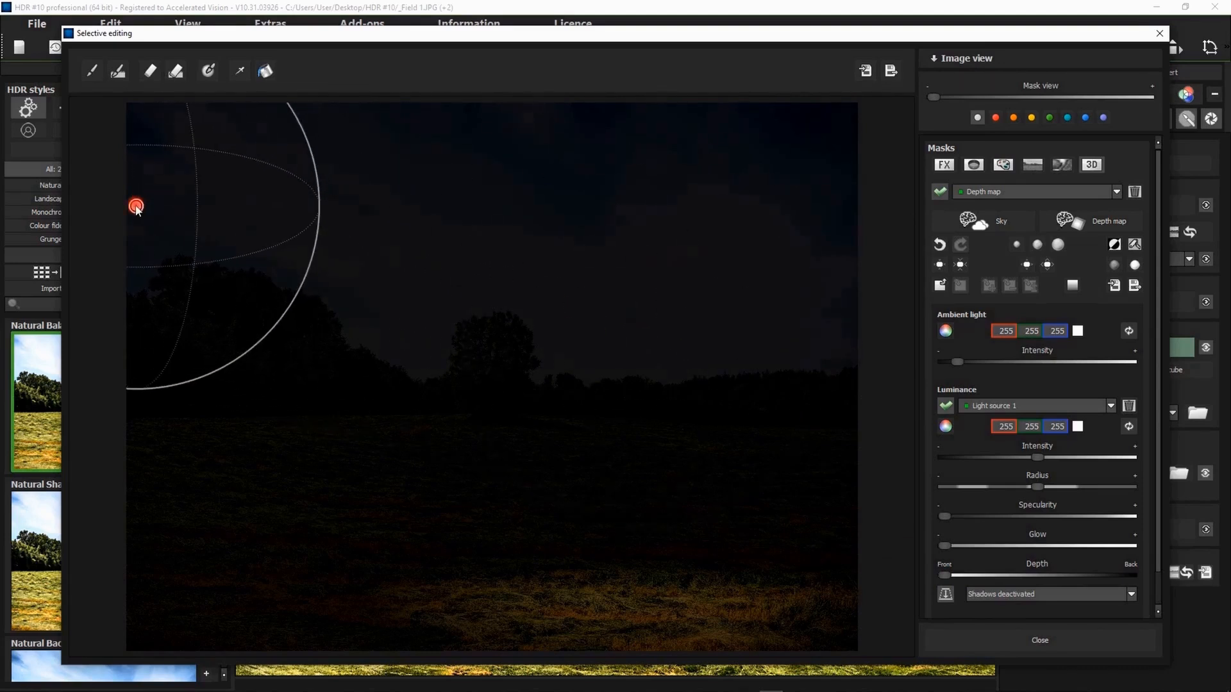
pyautogui.moveTo(133, 207); pyautogui.dragTo(133, 246)
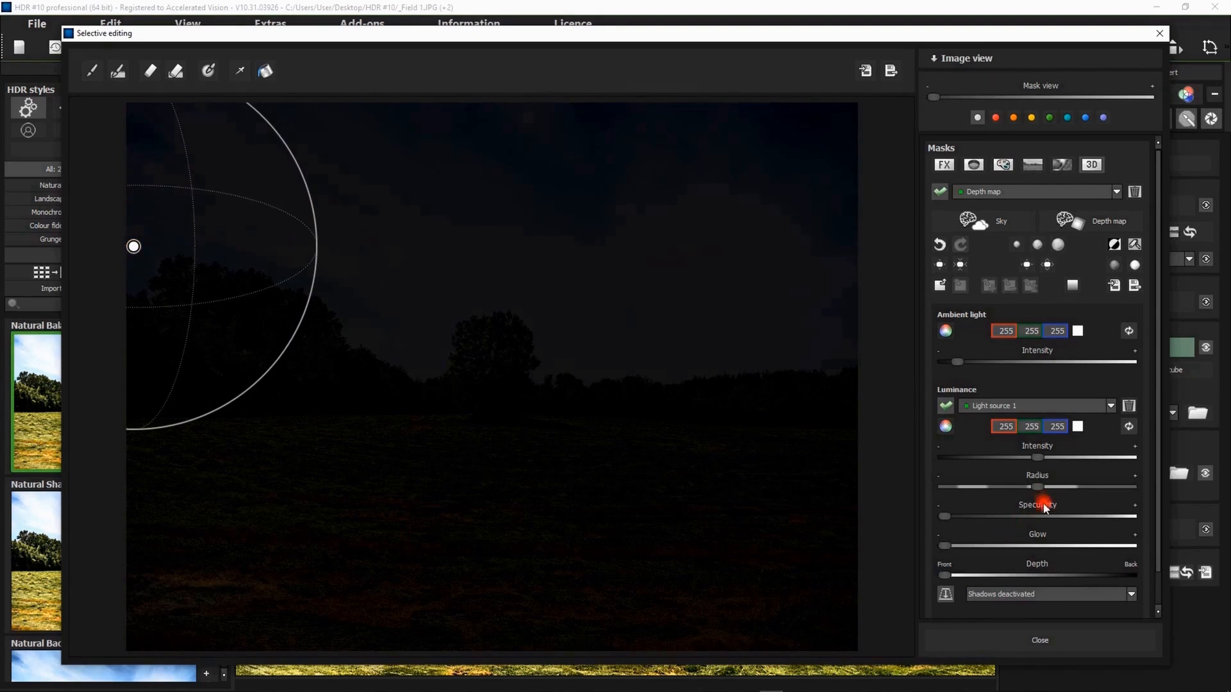
pyautogui.moveTo(1088, 576); pyautogui.dragTo(1110, 576)
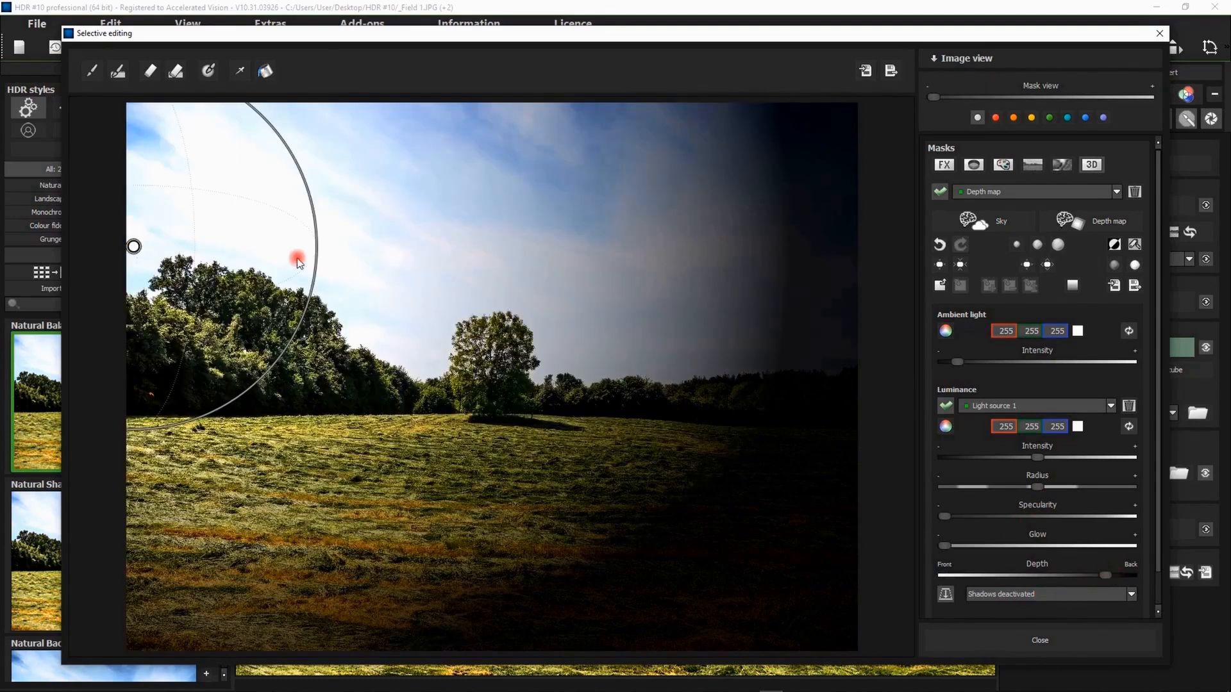
# - Widen the radius of Light source 1 and give it a slightly dimmed light blue tint (168, 234, 255)
pyautogui.moveTo(297, 260); pyautogui.dragTo(393, 223)
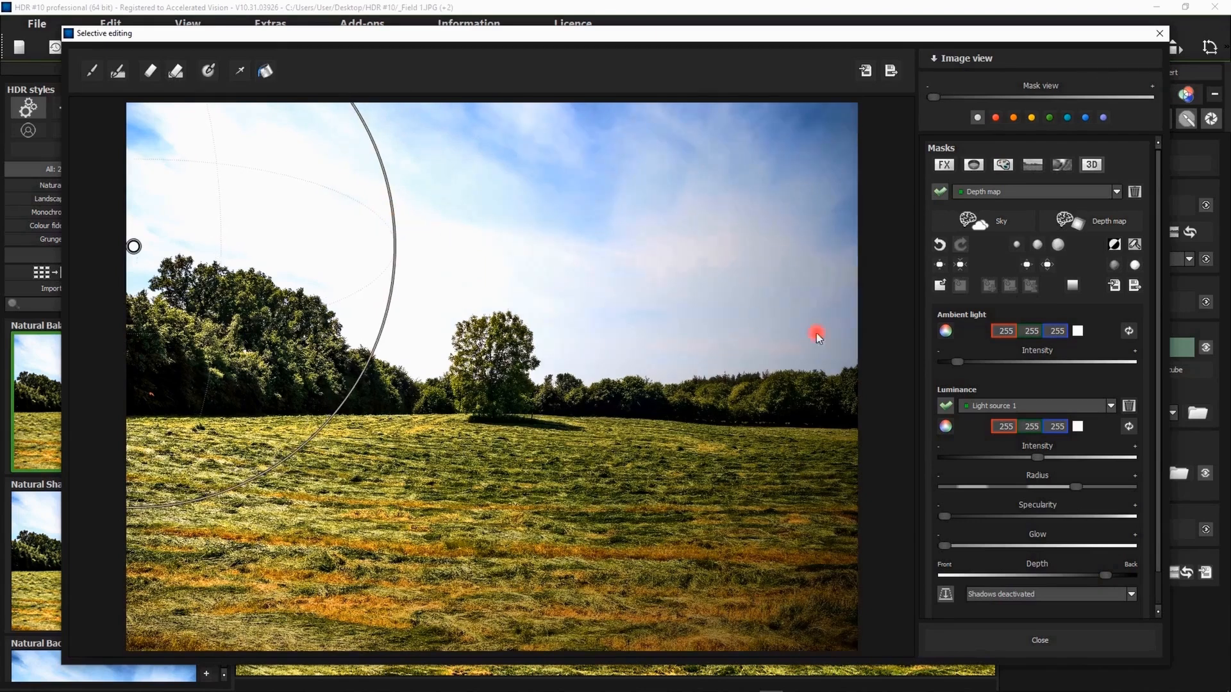
pyautogui.click(945, 426)
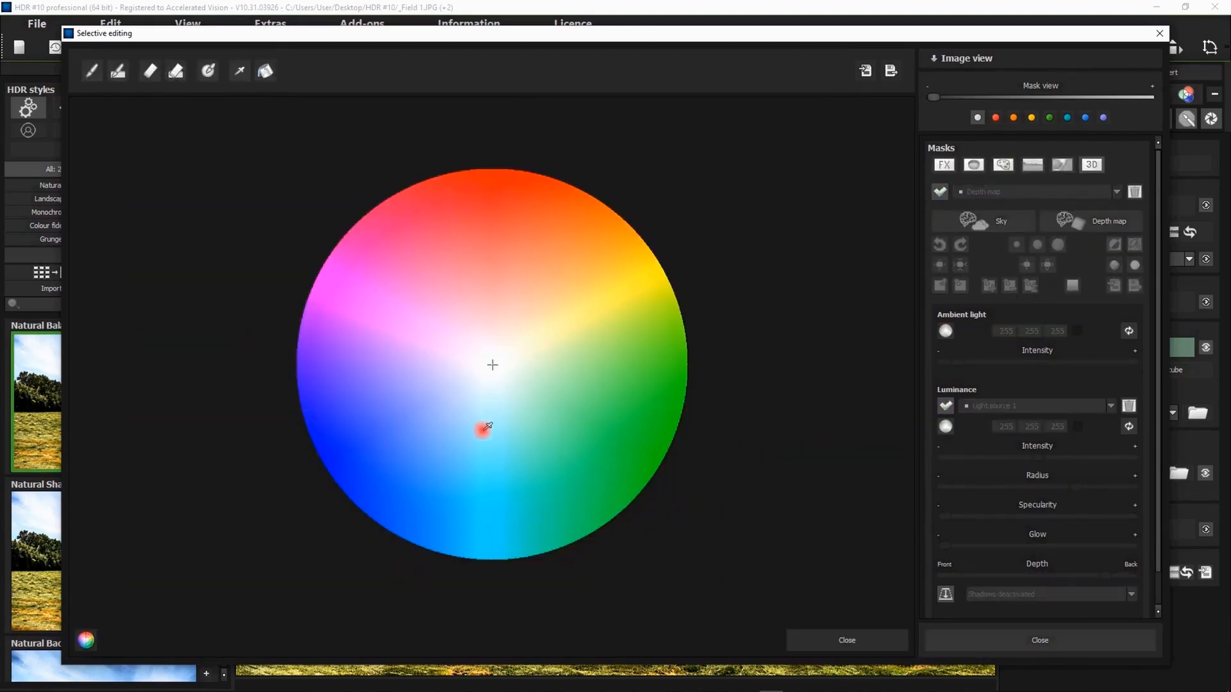
pyautogui.click(482, 424)
pyautogui.moveTo(134, 246)
pyautogui.mouseDown()
pyautogui.moveTo(135, 228)
pyautogui.moveTo(130, 238)
pyautogui.mouseUp()
pyautogui.moveTo(1037, 458); pyautogui.dragTo(1015, 461)
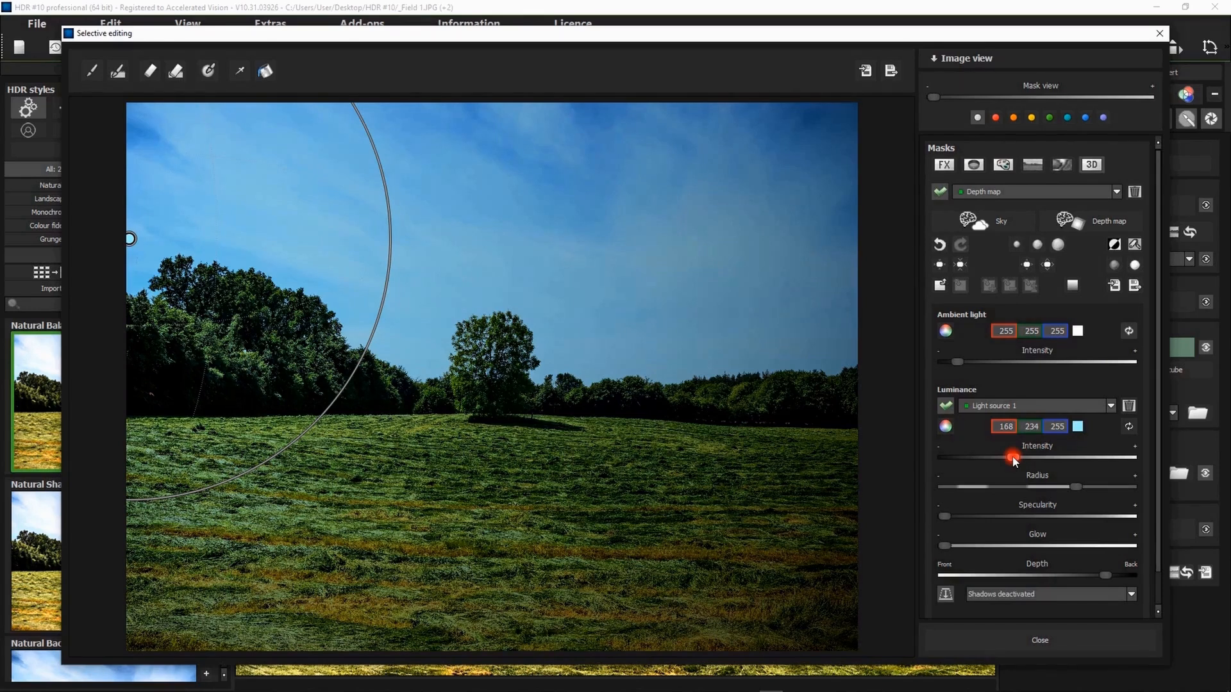
# - Activate Light source 2 in the field's lower right part, nearer the front of the scene and with a slightly smaller radius
pyautogui.click(1005, 407)
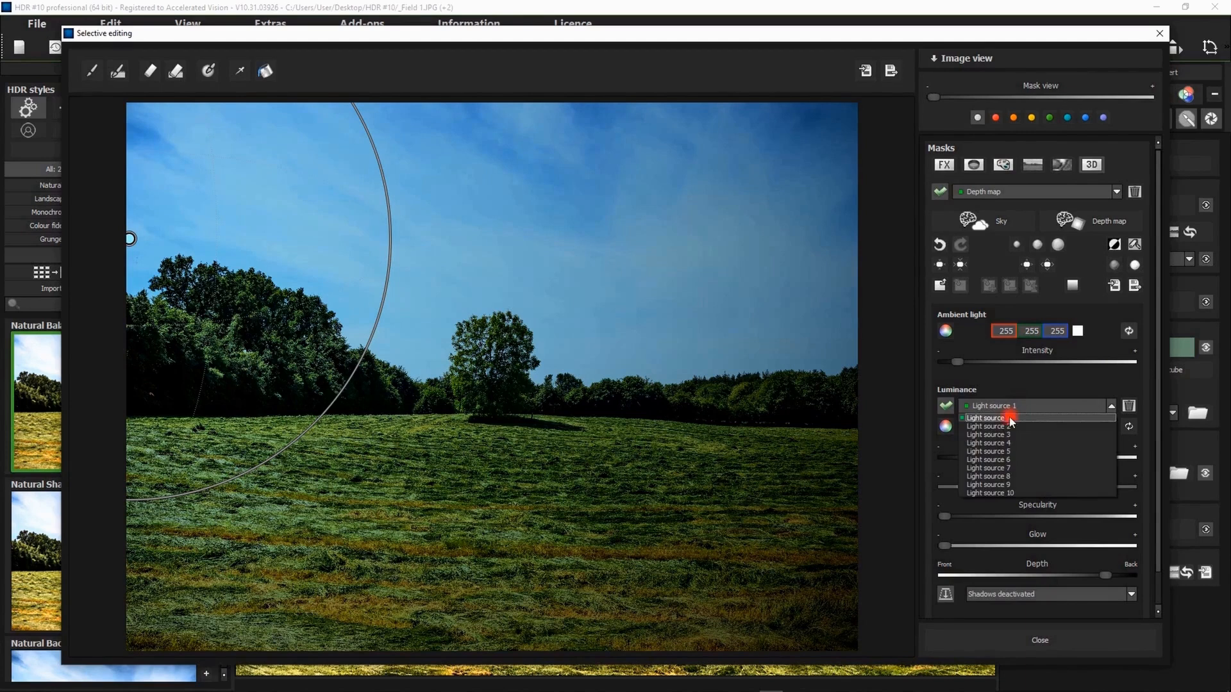
pyautogui.click(1005, 426)
pyautogui.click(944, 405)
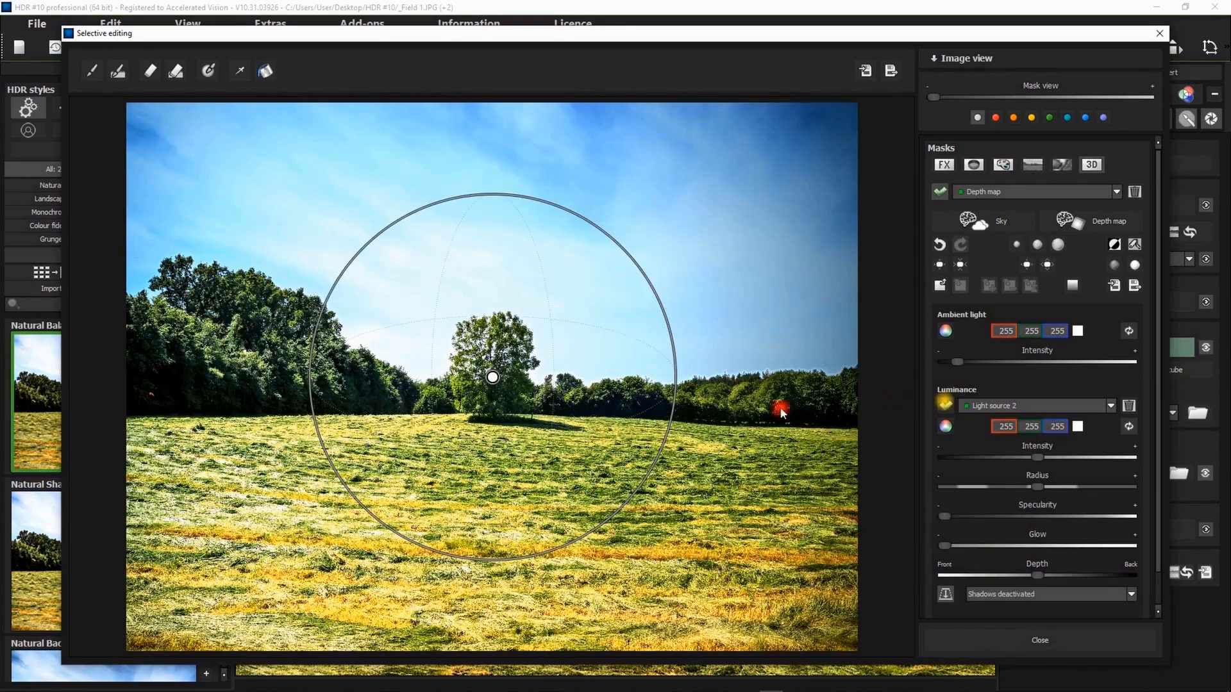
pyautogui.moveTo(498, 385); pyautogui.dragTo(706, 527)
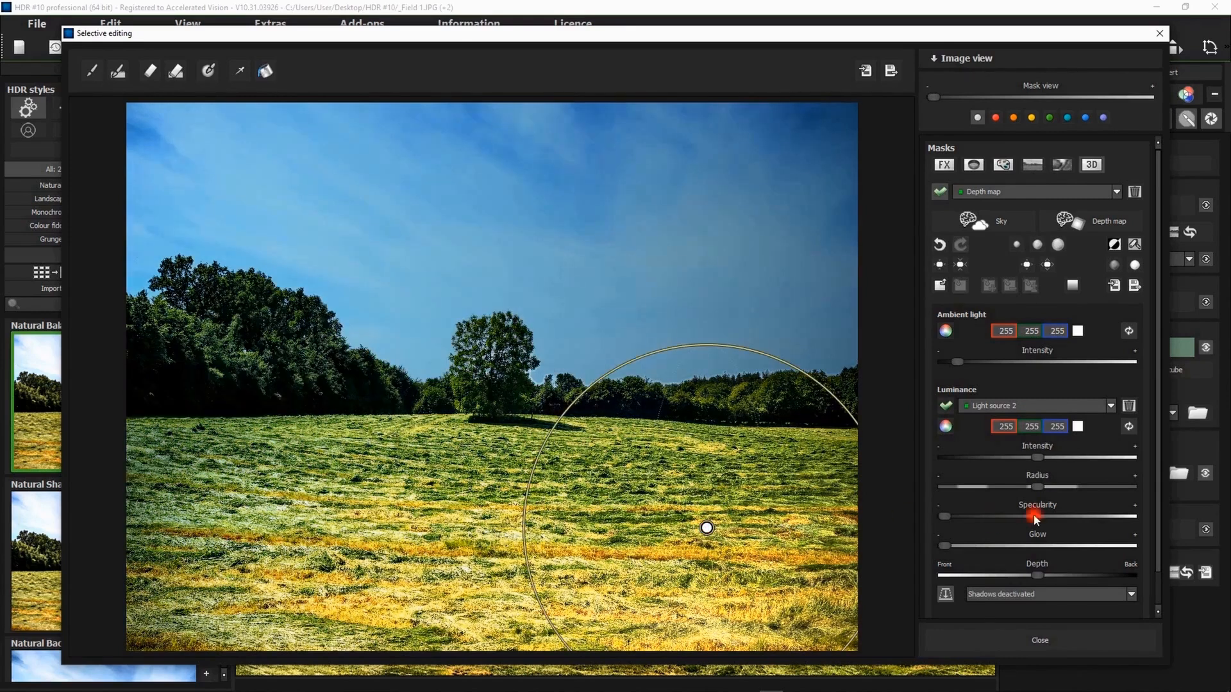
pyautogui.moveTo(1032, 580); pyautogui.dragTo(987, 575)
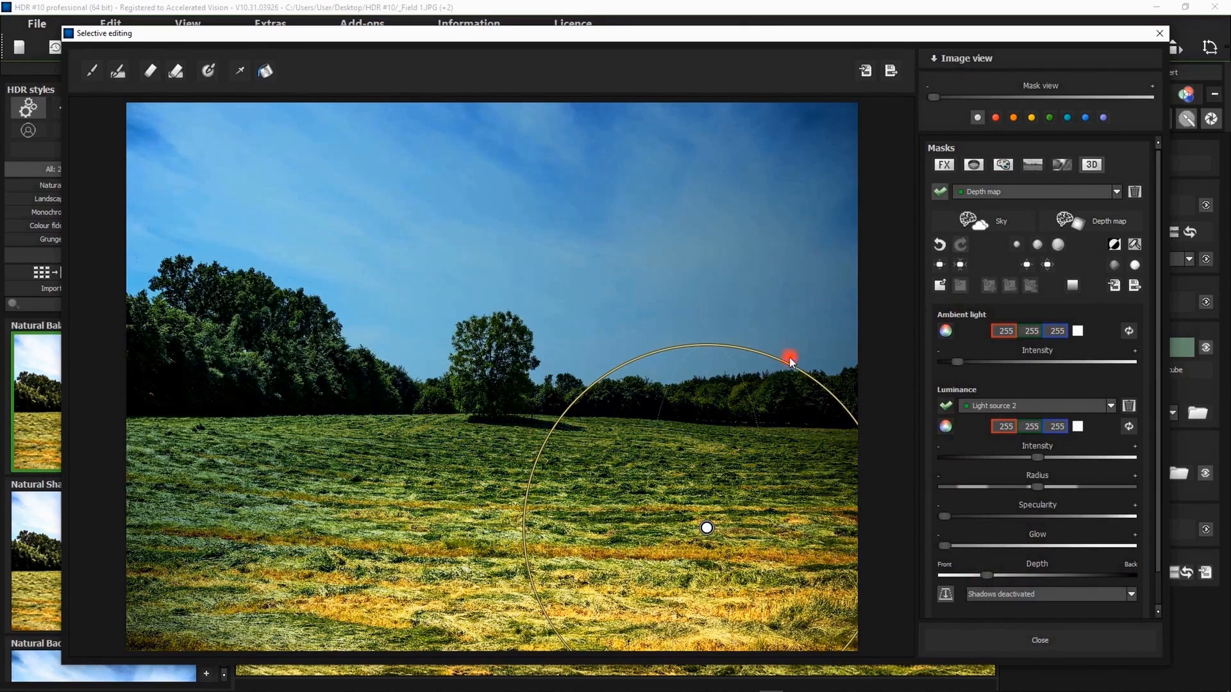
pyautogui.moveTo(789, 354); pyautogui.dragTo(783, 385)
# - Colour Light source 2 red (255, 14, 12) and shift it slightly up the field and farther back in depth
pyautogui.click(945, 426)
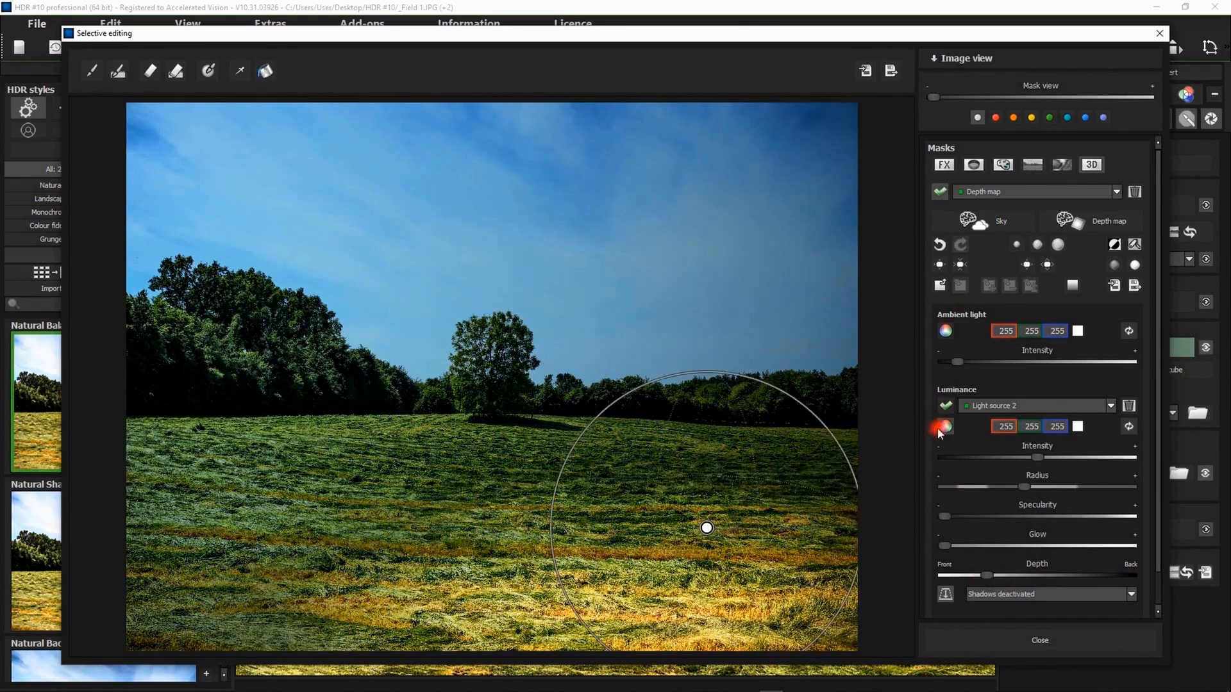
pyautogui.click(494, 181)
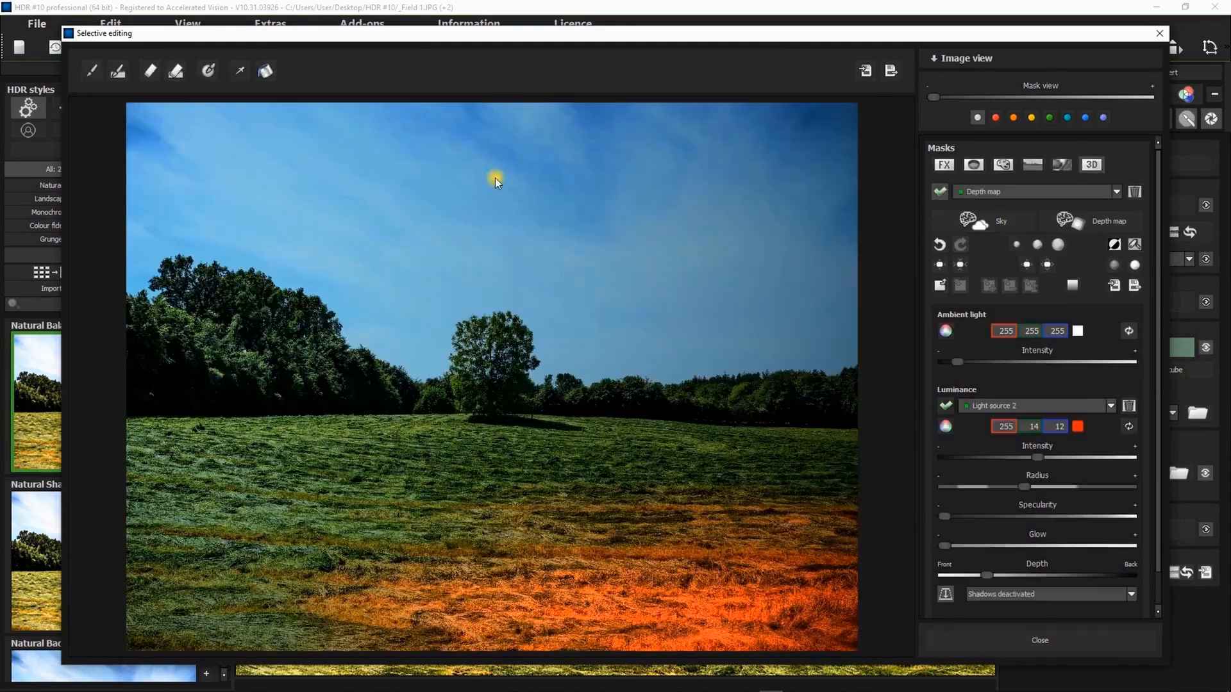
pyautogui.moveTo(723, 516); pyautogui.dragTo(731, 506)
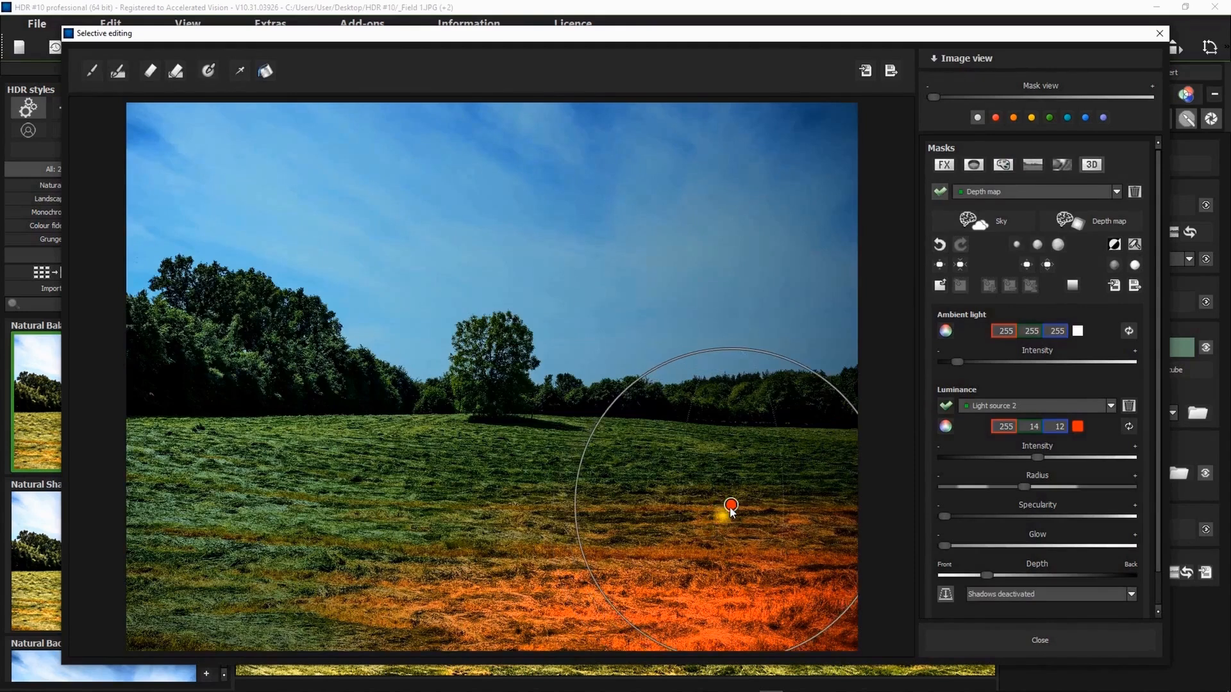
pyautogui.moveTo(987, 575)
pyautogui.mouseDown()
pyautogui.moveTo(1025, 574)
pyautogui.moveTo(972, 575)
pyautogui.moveTo(1073, 570)
pyautogui.moveTo(1012, 577)
pyautogui.mouseUp()
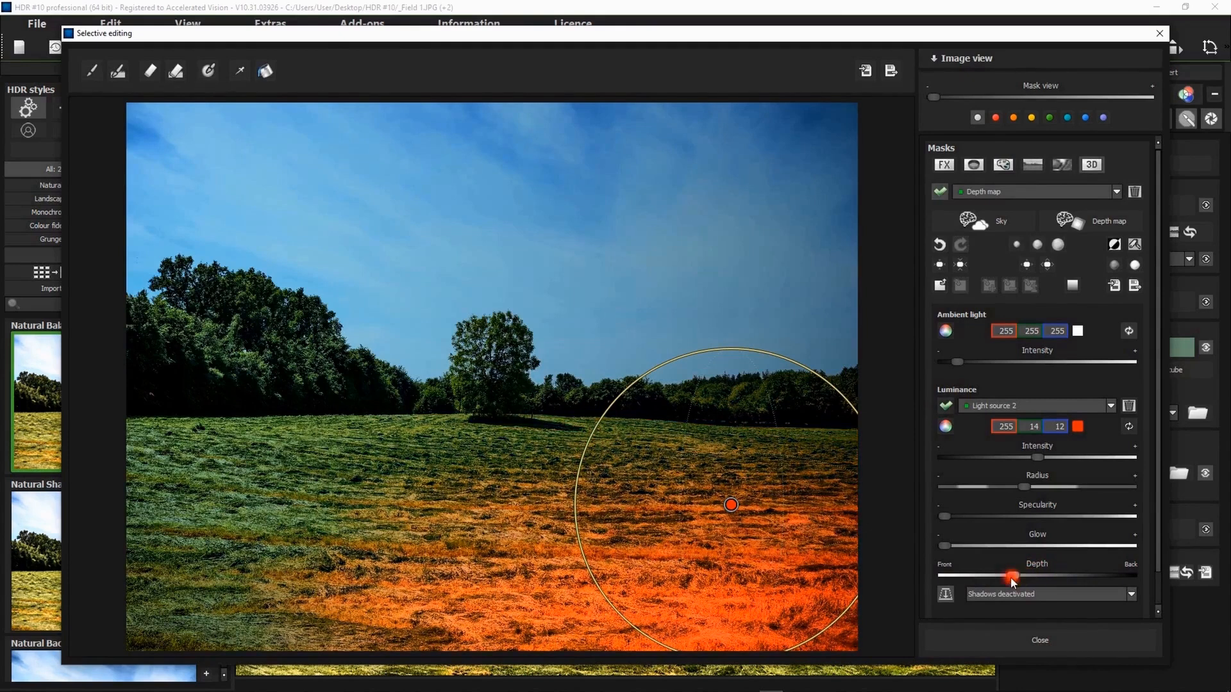
# - Activate Light source 3 at the field's edge below the large group of trees and colour it blue (20, 19, 255)
pyautogui.click(1020, 410)
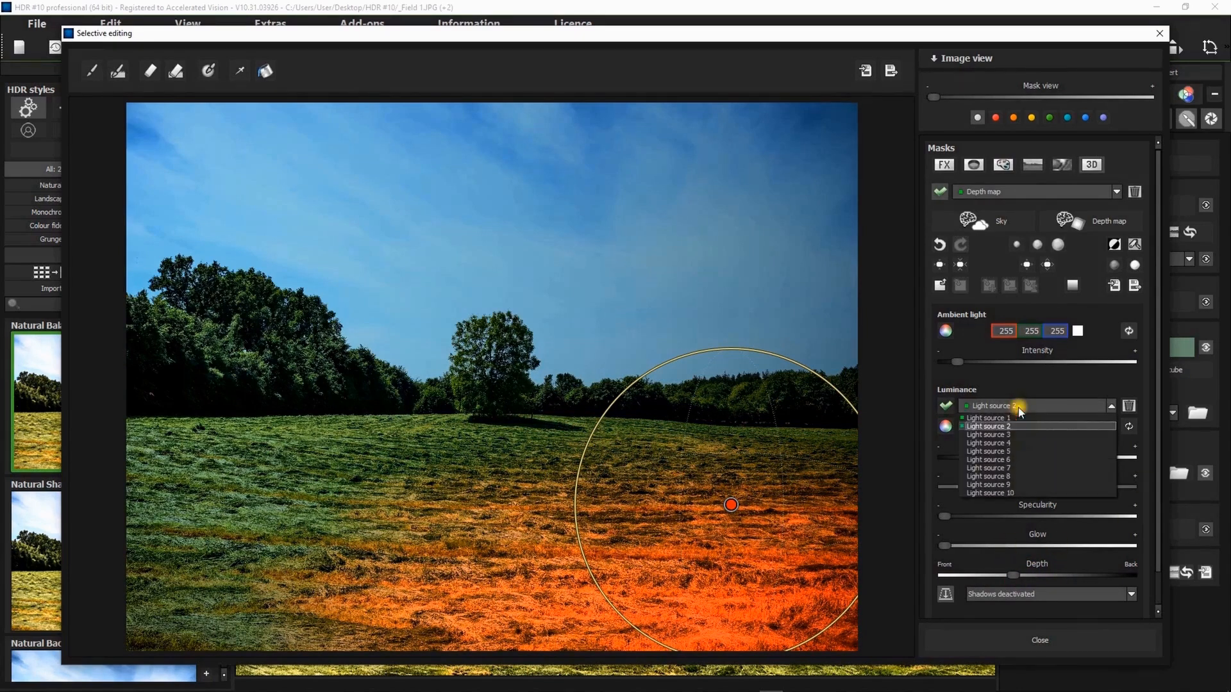
pyautogui.click(1002, 435)
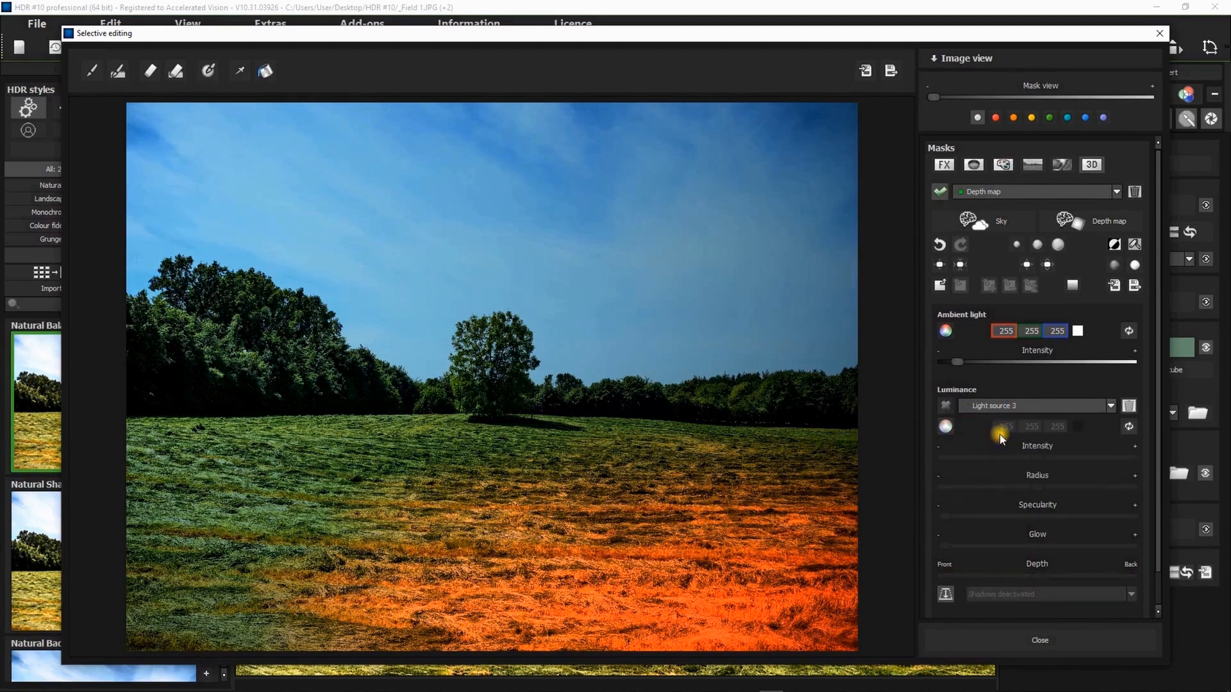
pyautogui.click(947, 401)
pyautogui.moveTo(492, 377); pyautogui.dragTo(229, 423)
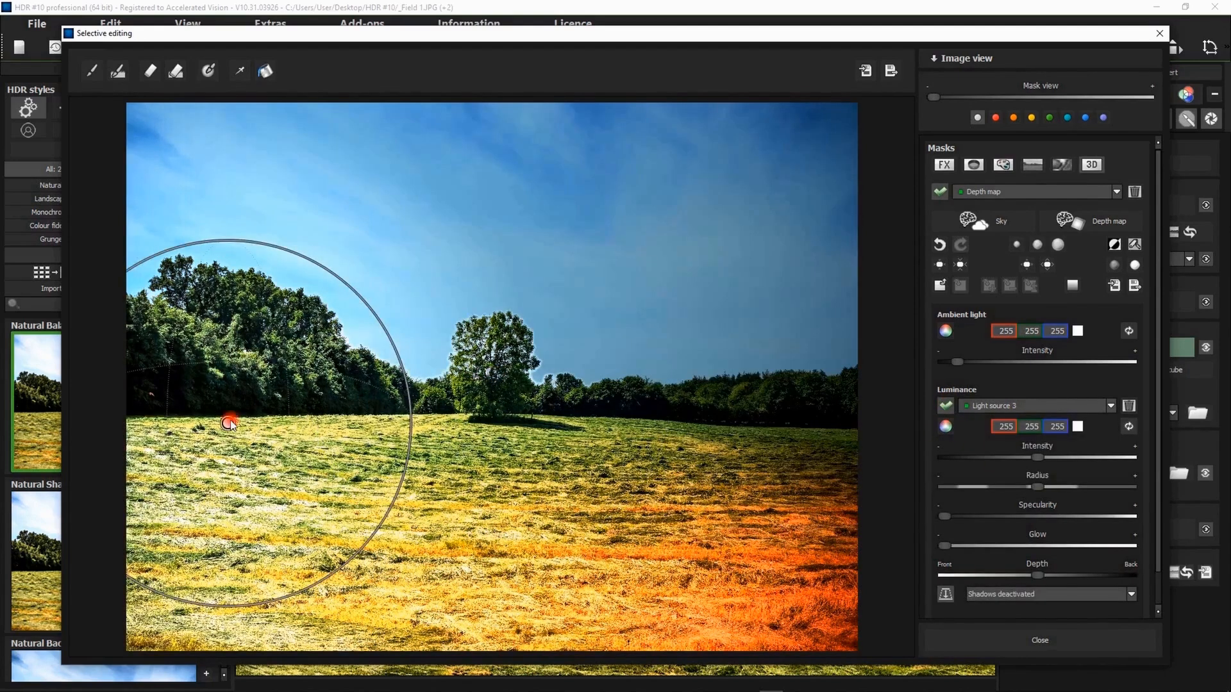
pyautogui.click(946, 426)
pyautogui.click(336, 453)
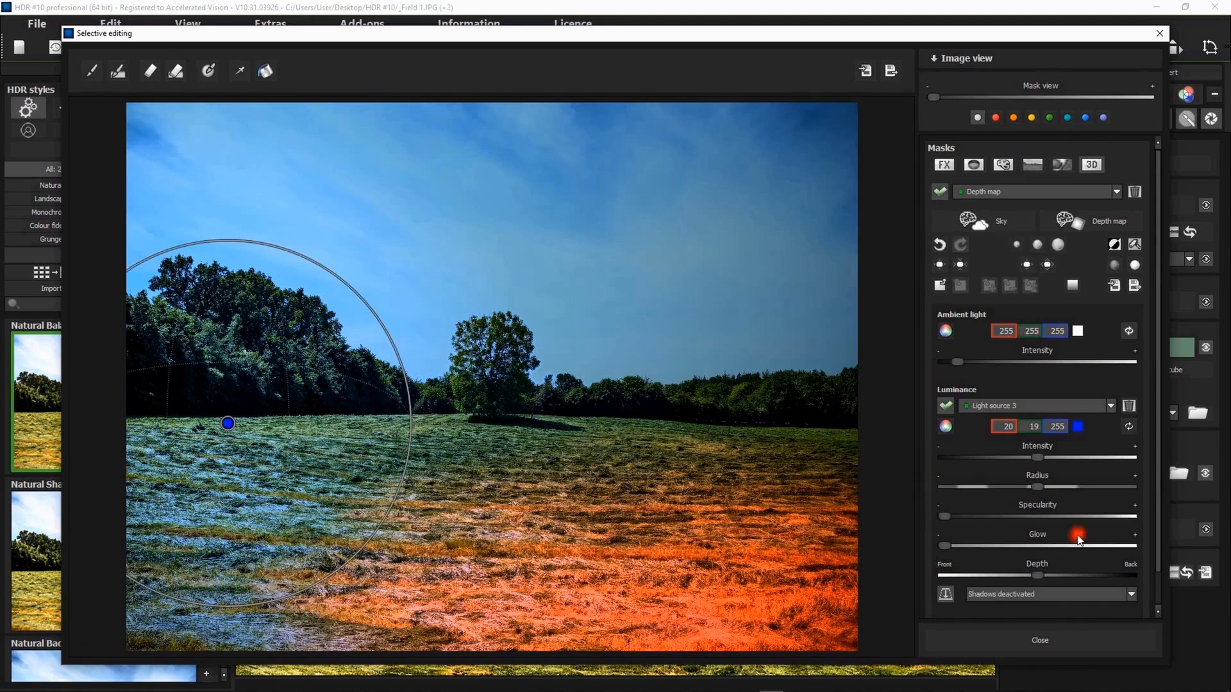
# - Move Light source 3 up onto the large group of trees and shrink its radius to roughly the size of the group
pyautogui.moveTo(1041, 575); pyautogui.dragTo(1093, 575)
pyautogui.moveTo(228, 423); pyautogui.dragTo(247, 380)
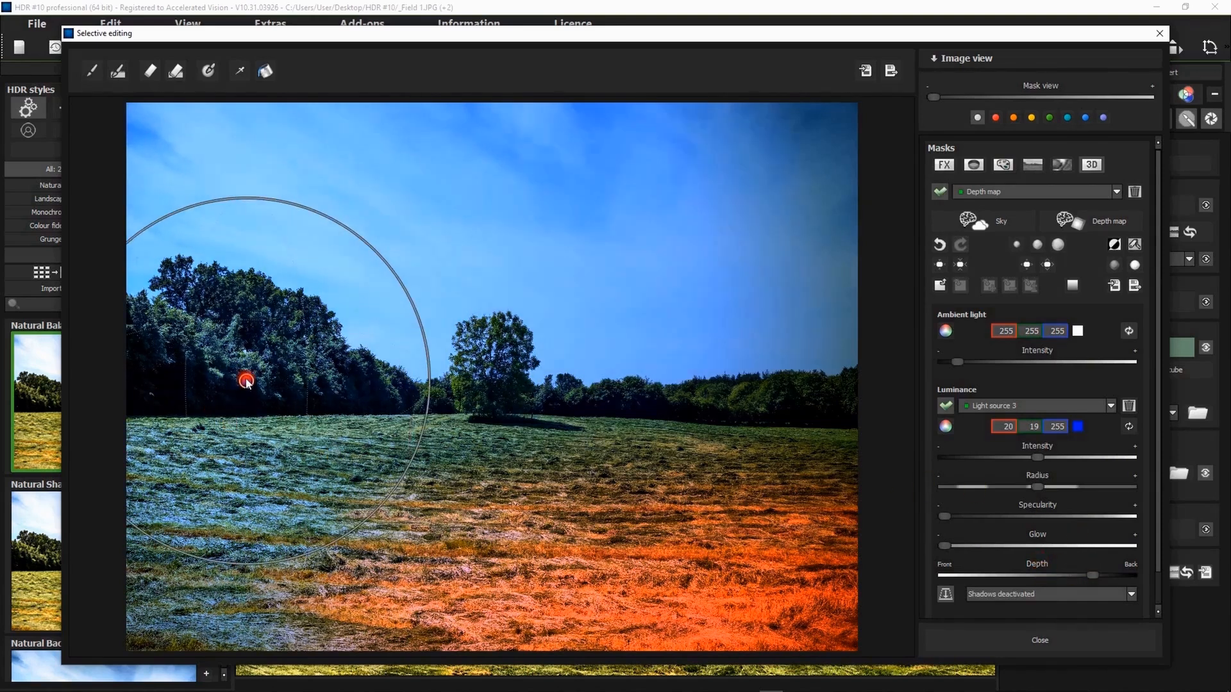
pyautogui.moveTo(1048, 495); pyautogui.dragTo(1009, 482)
pyautogui.moveTo(320, 278); pyautogui.dragTo(290, 330)
# - Raise the intensity of Light source 3 and set its depth almost fully to the back
pyautogui.moveTo(1049, 456); pyautogui.dragTo(1095, 457)
pyautogui.moveTo(1106, 580); pyautogui.dragTo(1130, 579)
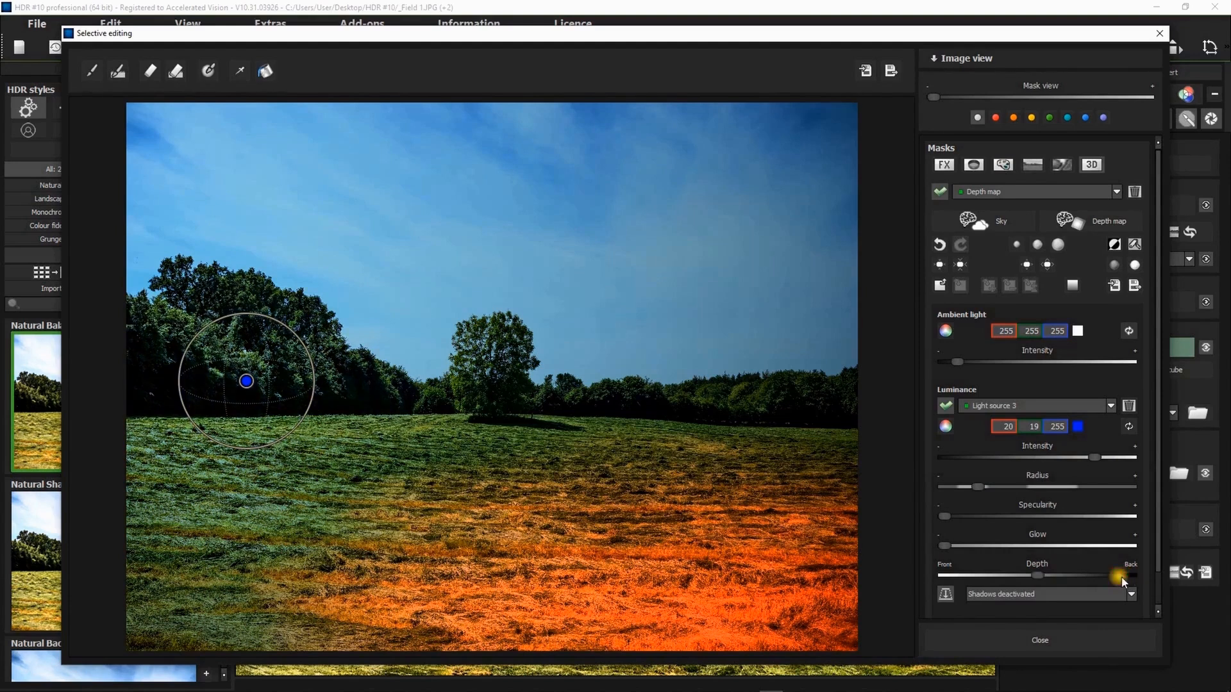
pyautogui.click(1121, 576)
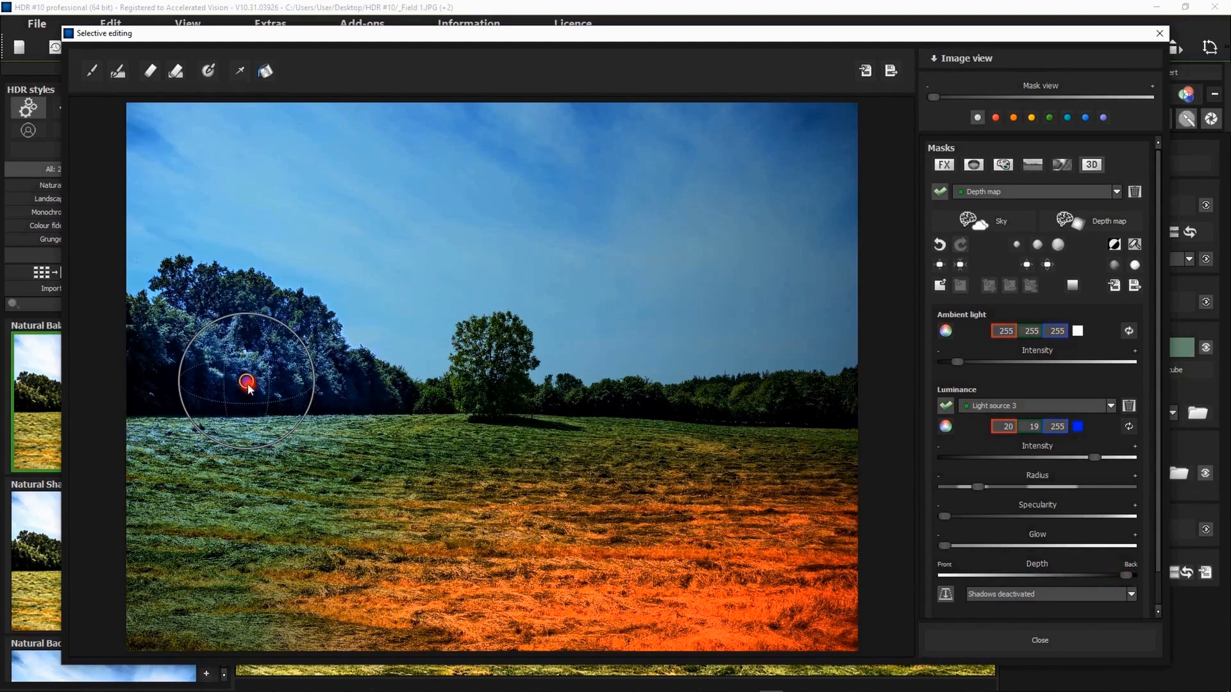
# - Nudge Light source 3 up and left within the trees and raise the ambient light intensity slightly
pyautogui.moveTo(249, 387); pyautogui.dragTo(225, 368)
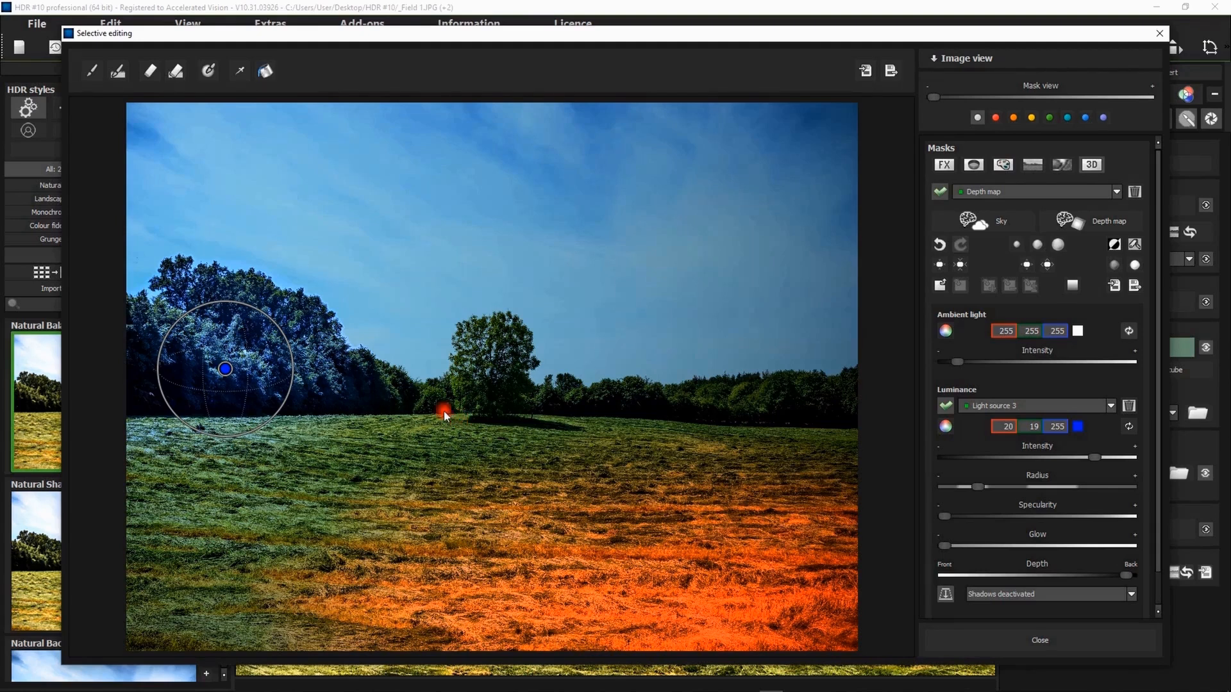
pyautogui.moveTo(959, 364); pyautogui.dragTo(973, 366)
pyautogui.click(972, 364)
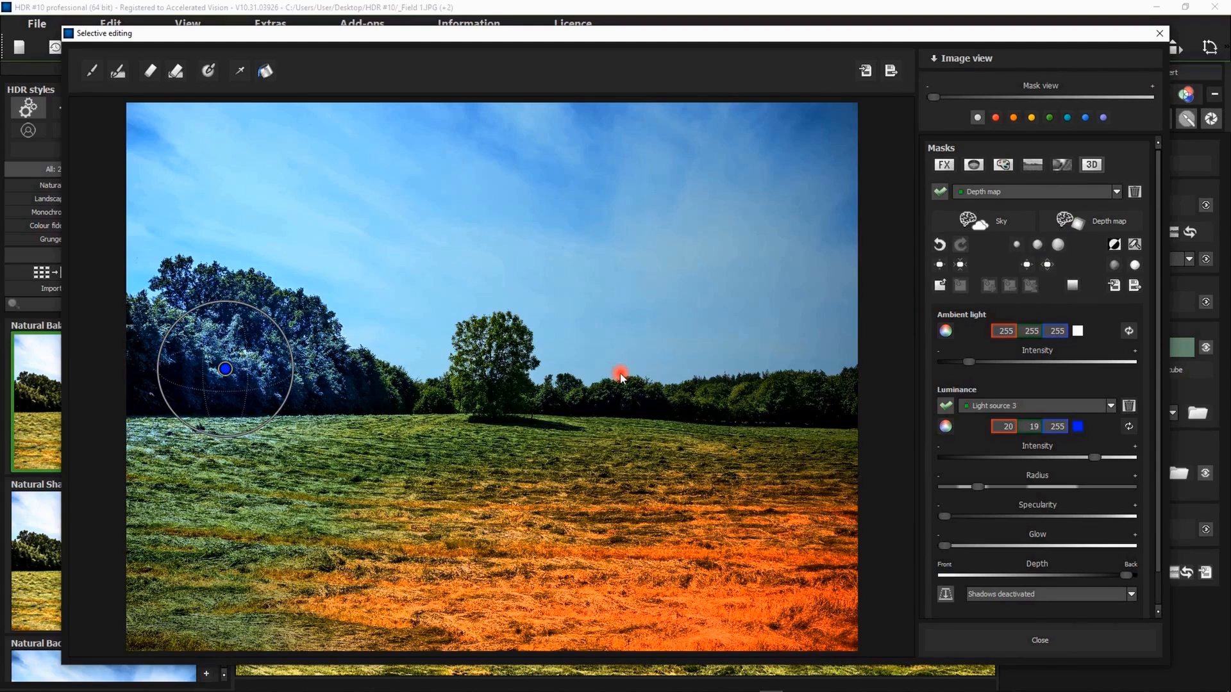
# - Generate the scene's depth map with AI using the Soft contour blurring level
pyautogui.click(1096, 224)
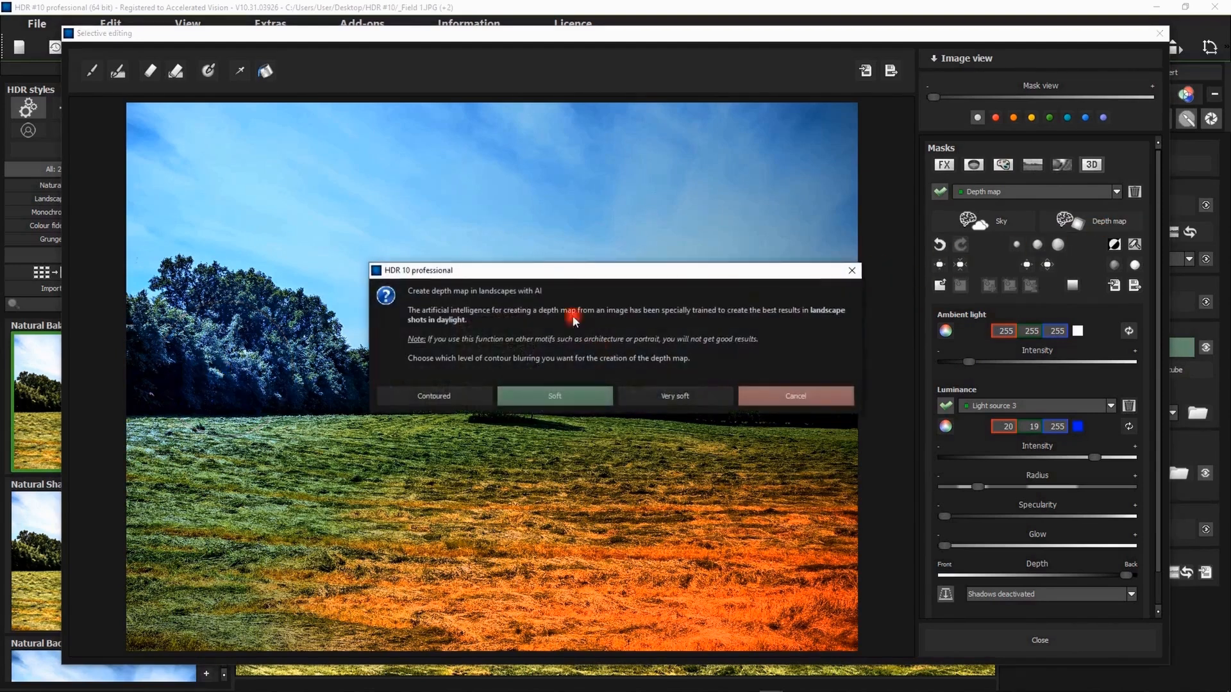
pyautogui.moveTo(559, 276); pyautogui.dragTo(539, 286)
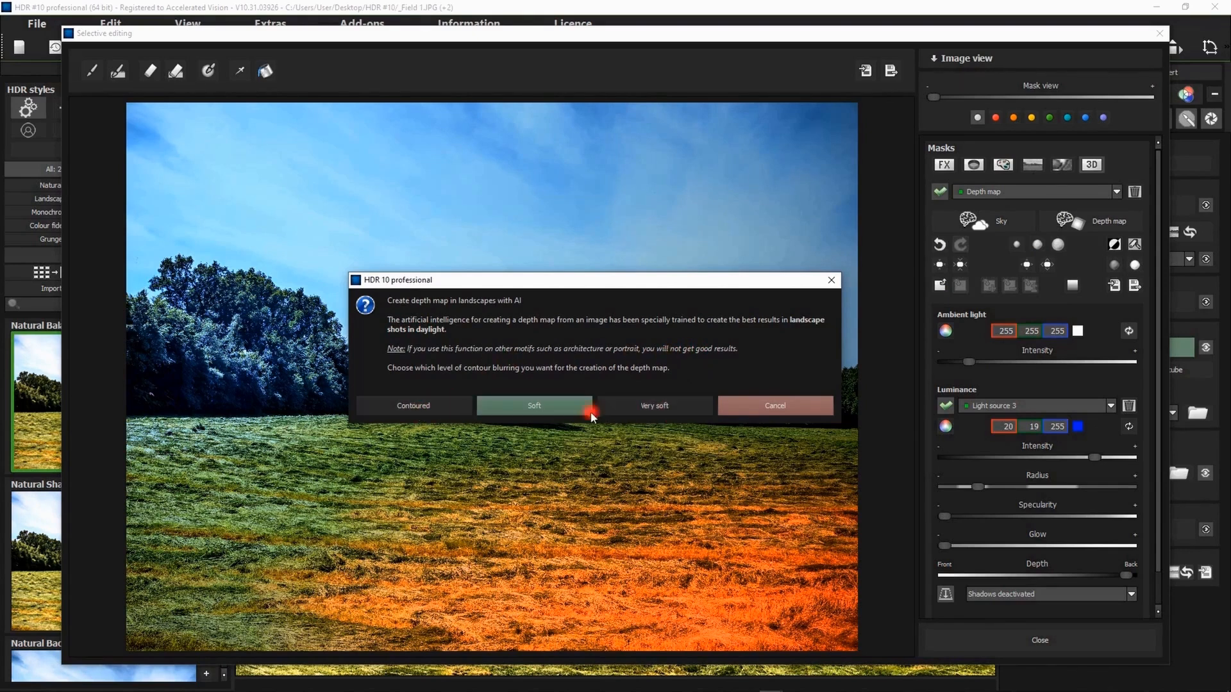
pyautogui.click(537, 408)
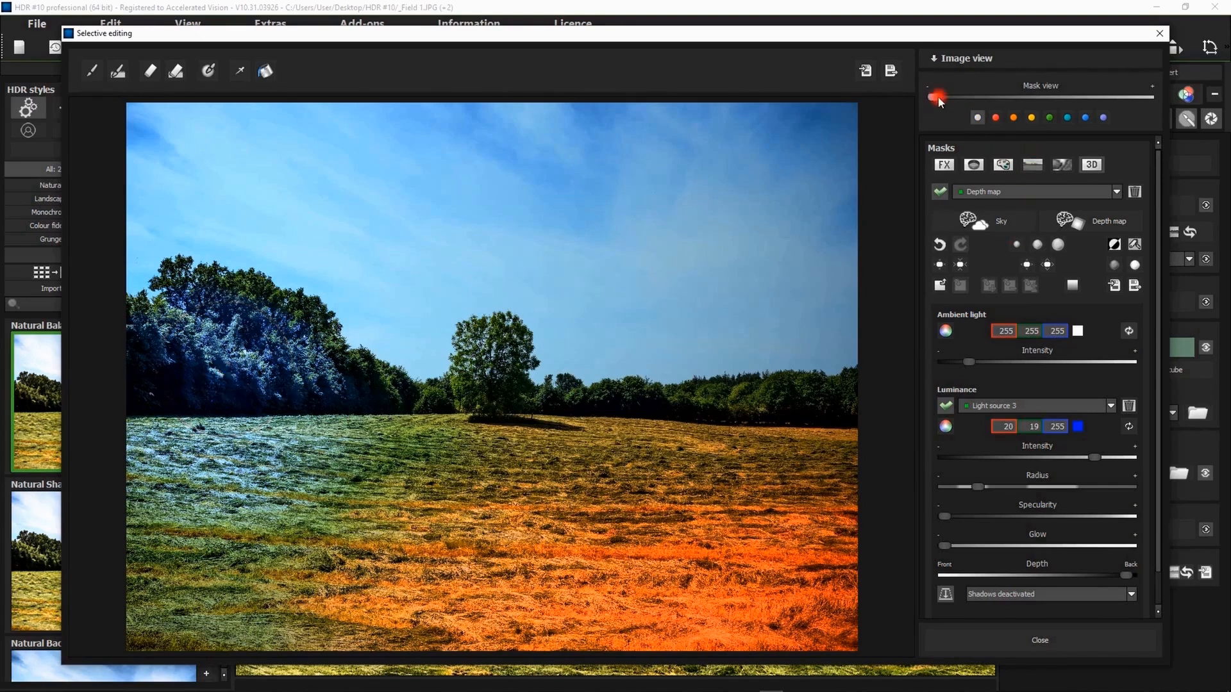
# - Check the generated depth map at full mask view, hide it, and nudge Light source 3 slightly right within the trees
pyautogui.moveTo(933, 97); pyautogui.dragTo(1198, 96)
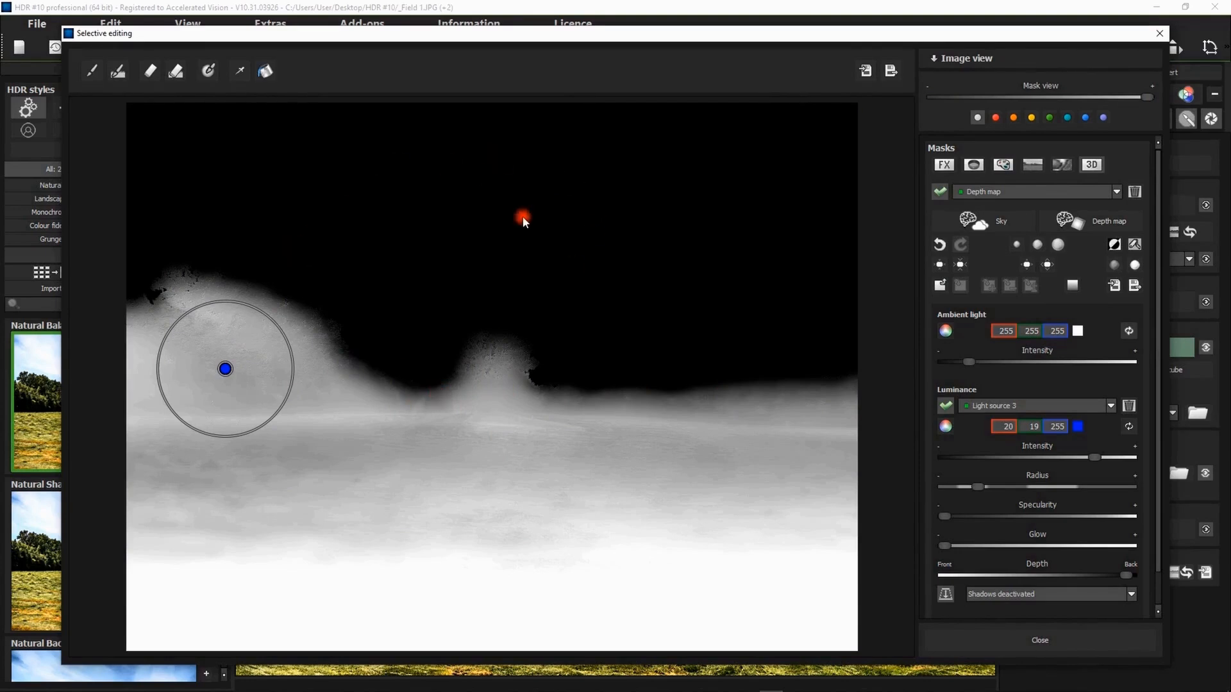
pyautogui.click(1152, 102)
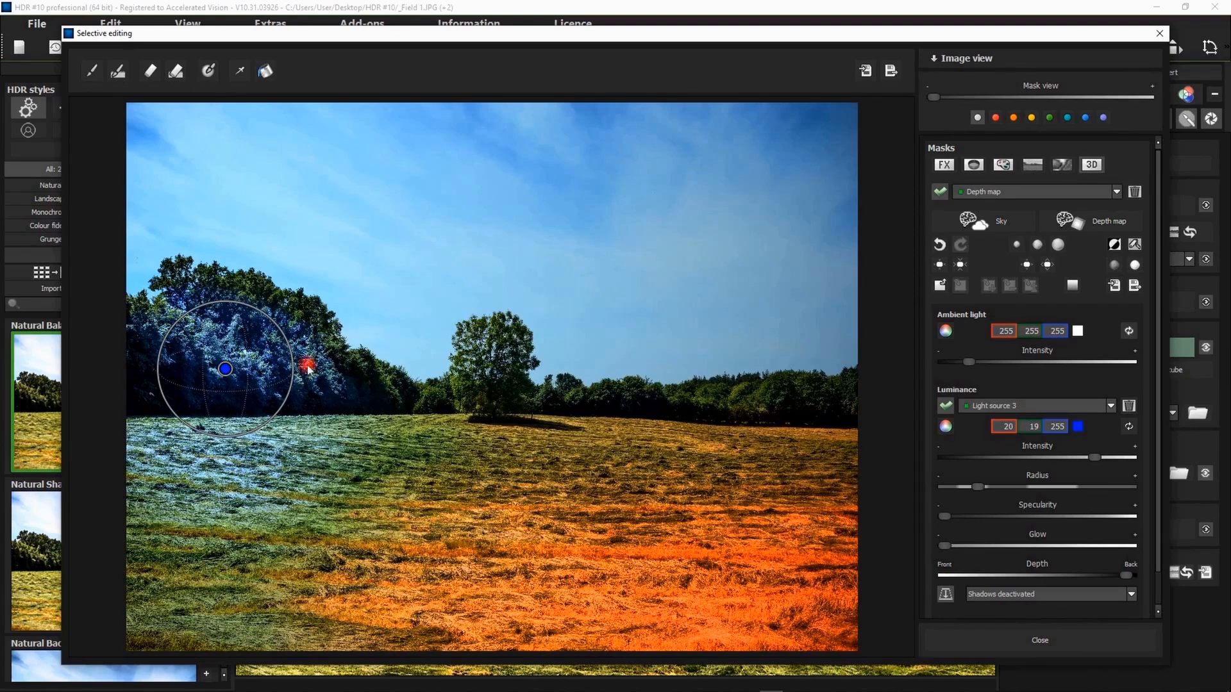
pyautogui.moveTo(223, 371)
pyautogui.mouseDown()
pyautogui.moveTo(236, 386)
pyautogui.moveTo(227, 372)
pyautogui.moveTo(240, 375)
pyautogui.mouseUp()
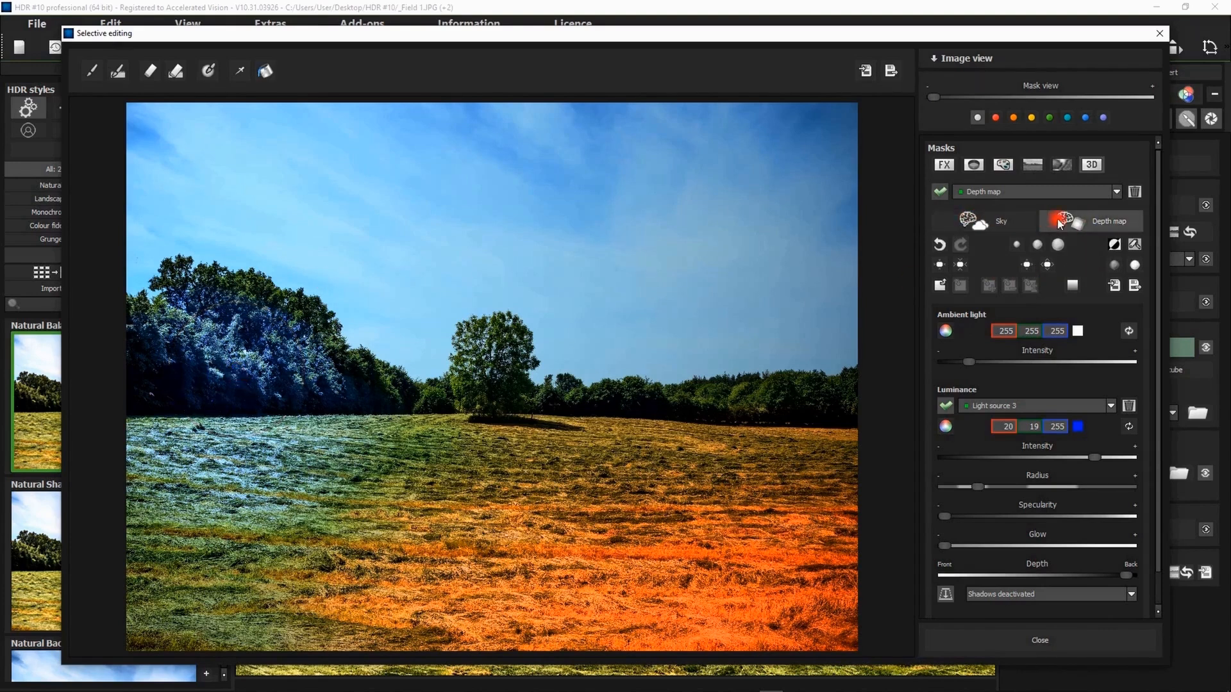
# - Try AI sky masking with Balanced contour definition on Composing mask 1, and return to the 3D depth map
pyautogui.click(1033, 165)
pyautogui.click(938, 191)
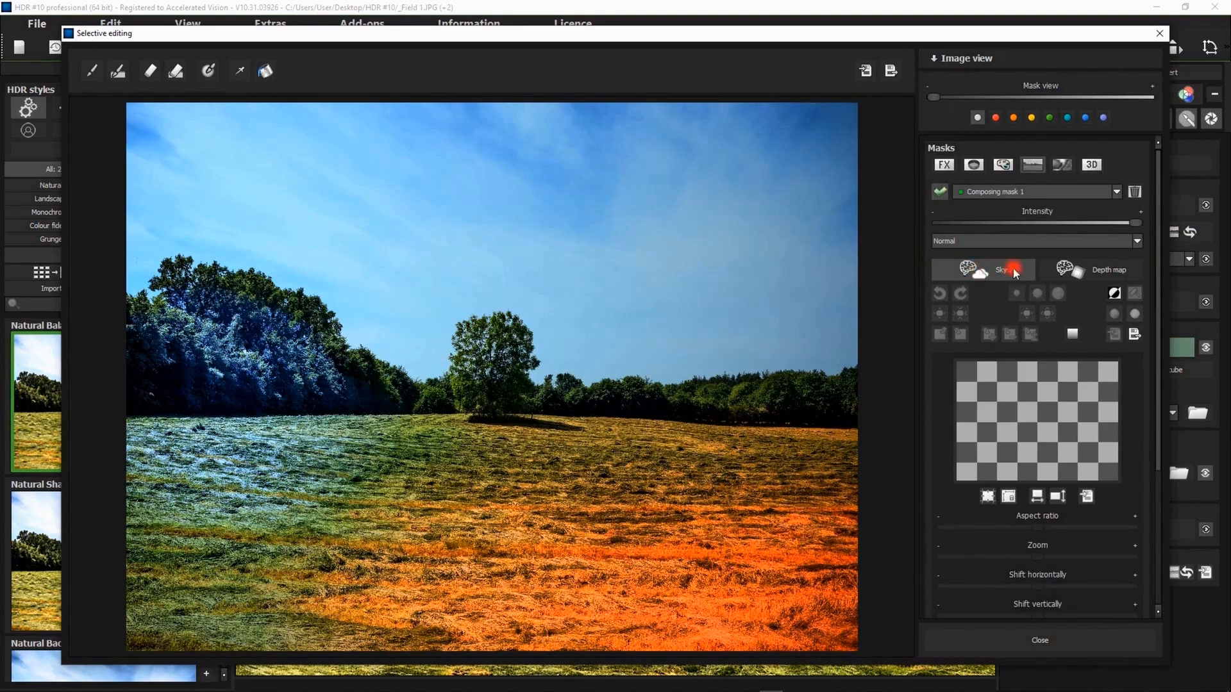
pyautogui.click(975, 273)
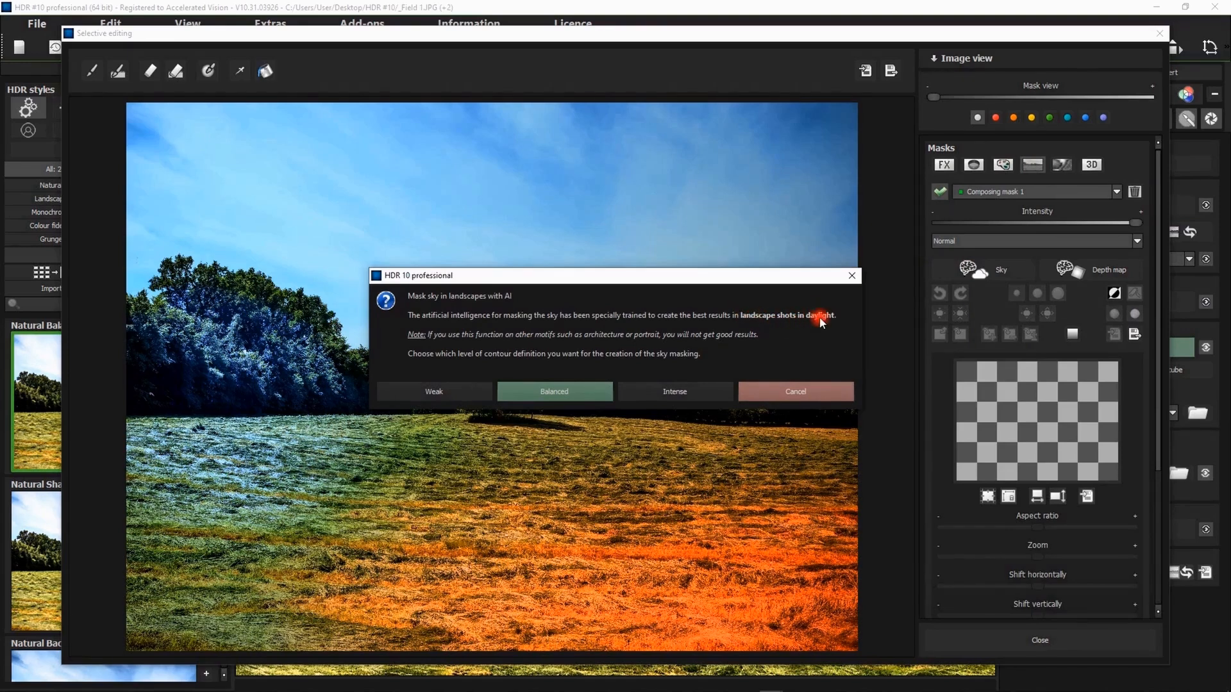
pyautogui.click(564, 393)
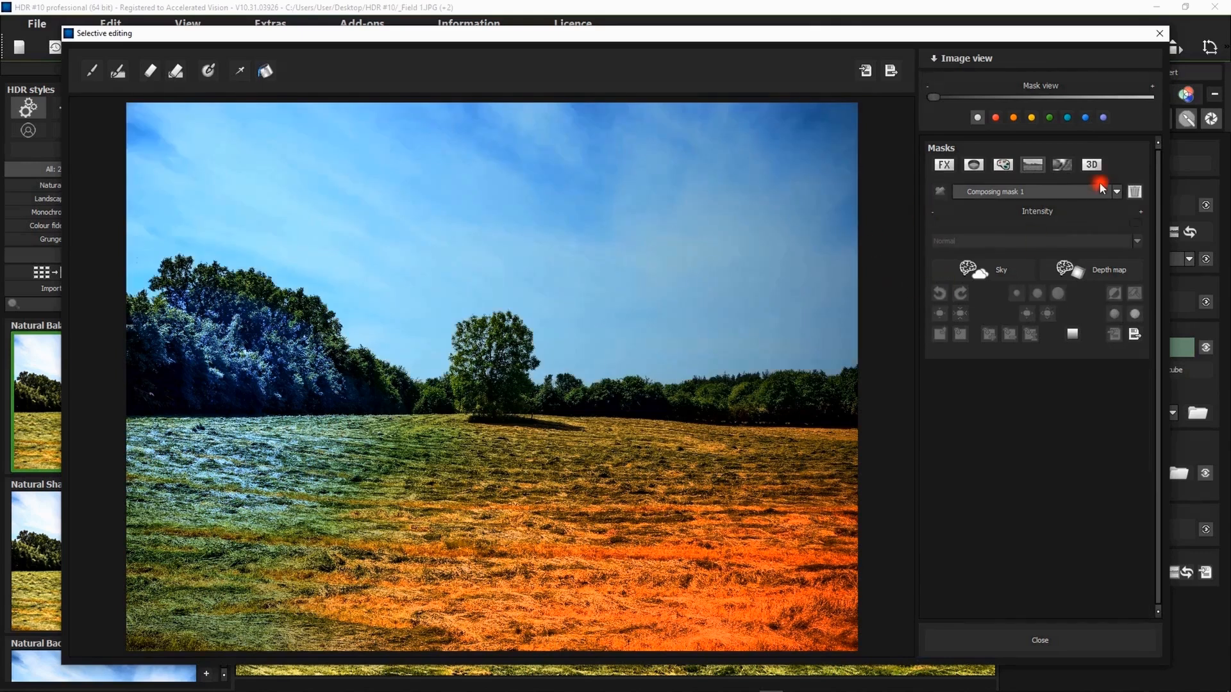
pyautogui.click(1093, 166)
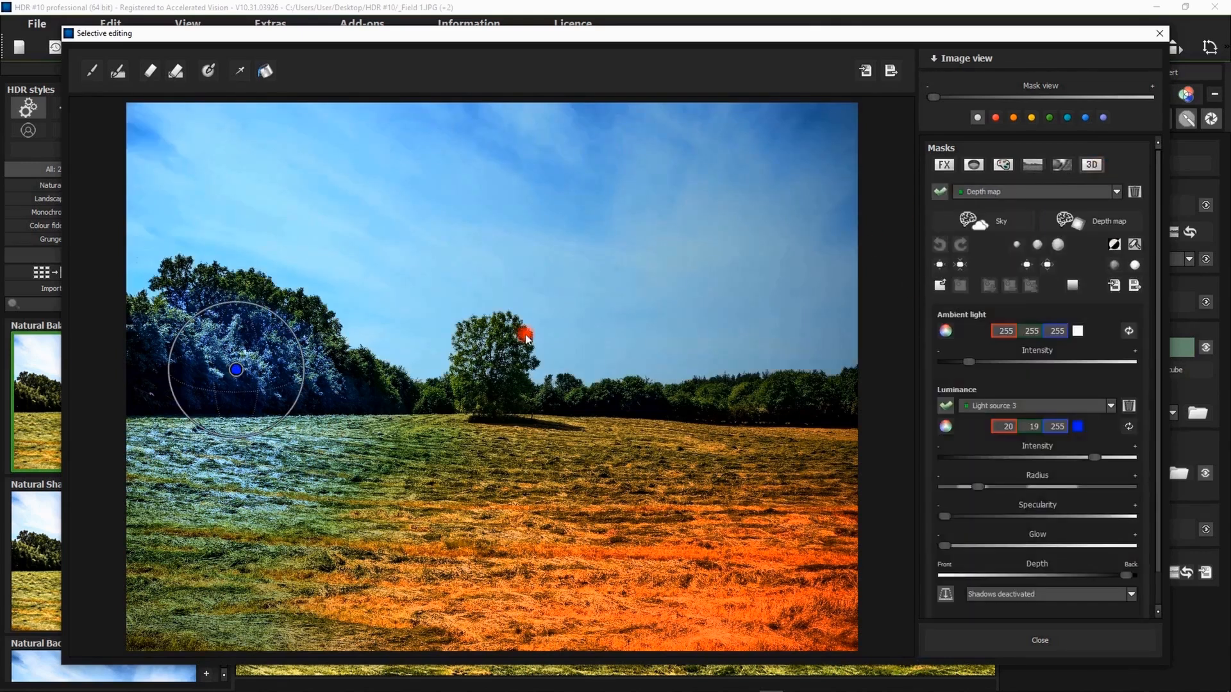